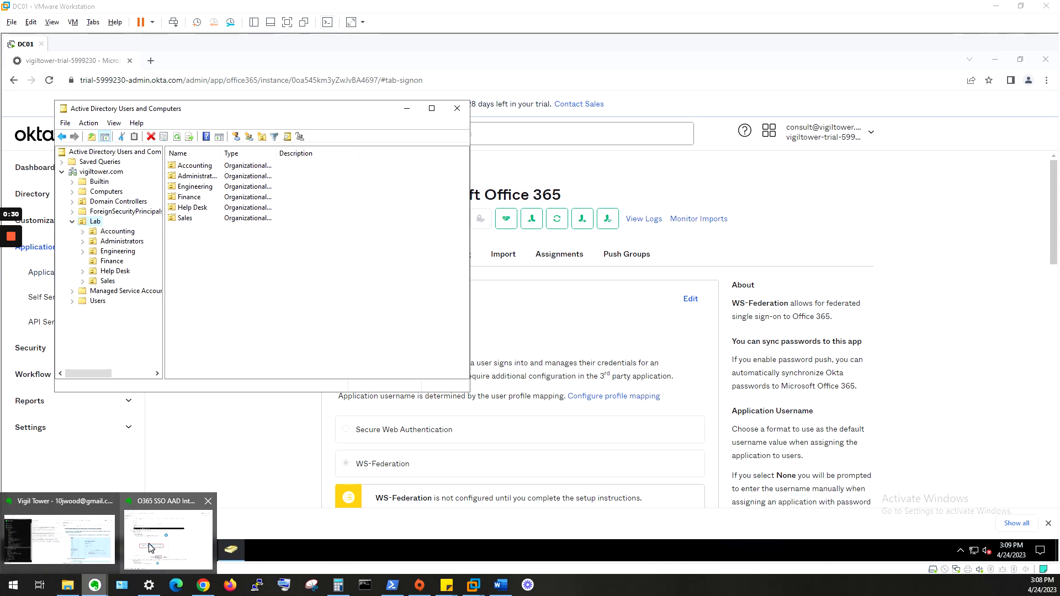
- Check the Accounting OU's single user, then list the Administrators OU's single user account
drag(1059, 1, 1059, 52)
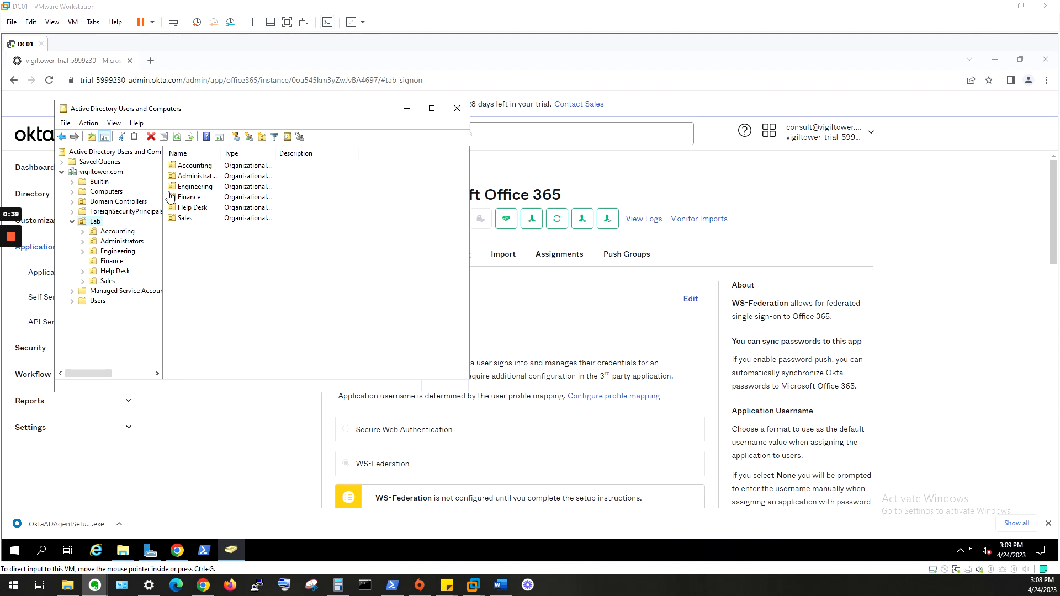
click(198, 167)
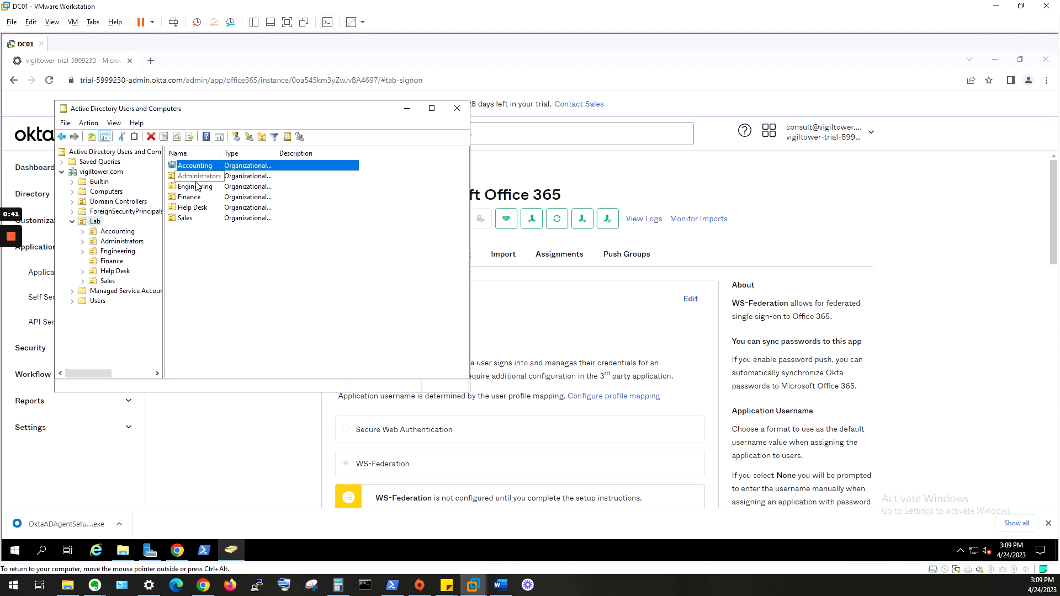
double_click(216, 169)
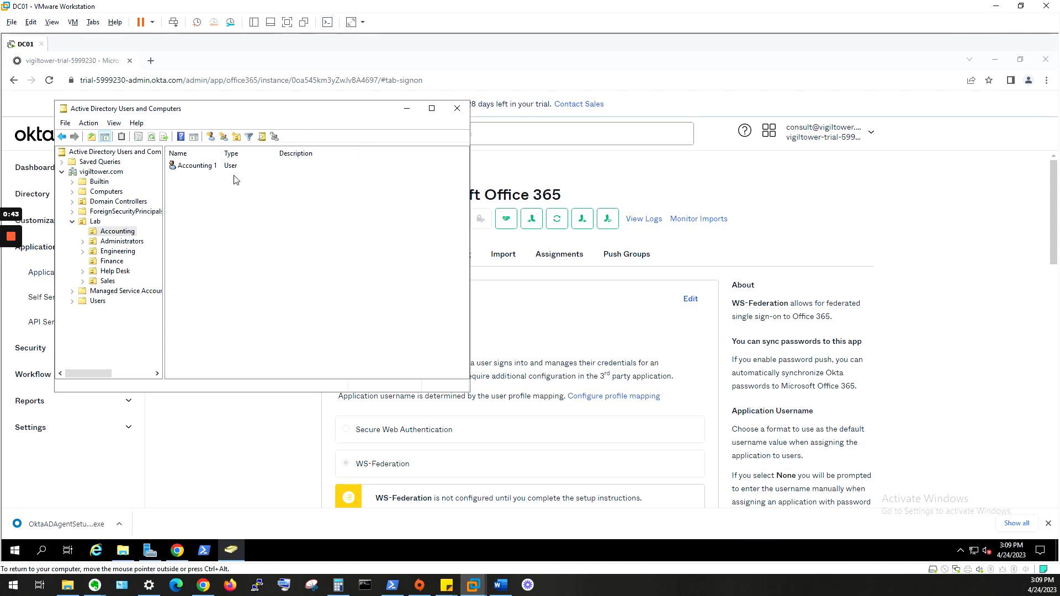
click(113, 243)
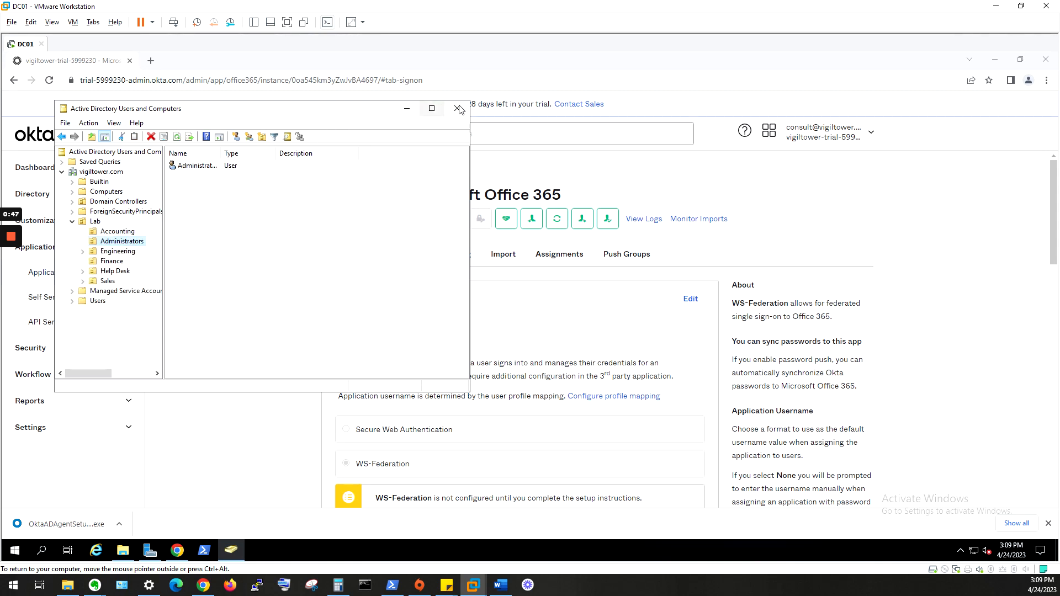
- Set aside the AD console and go to Directory > Directory Integrations in Okta
click(399, 113)
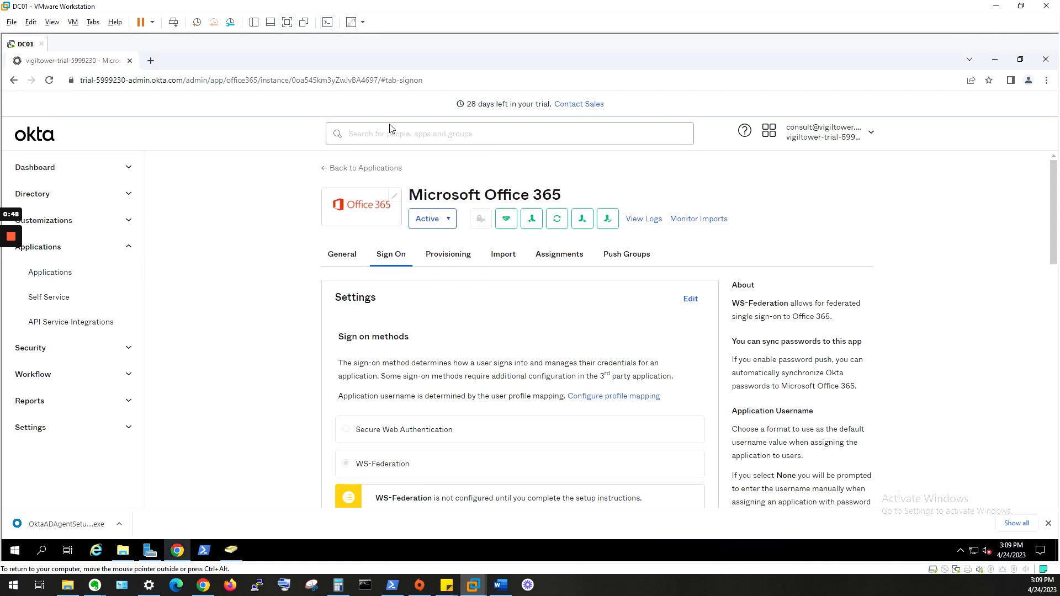
click(128, 245)
click(128, 194)
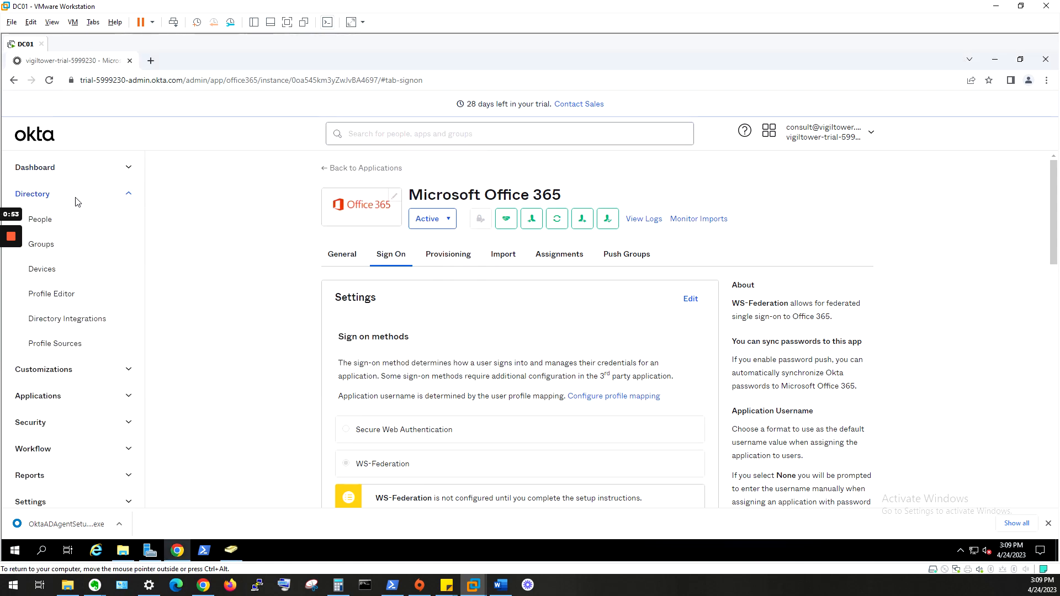
click(80, 320)
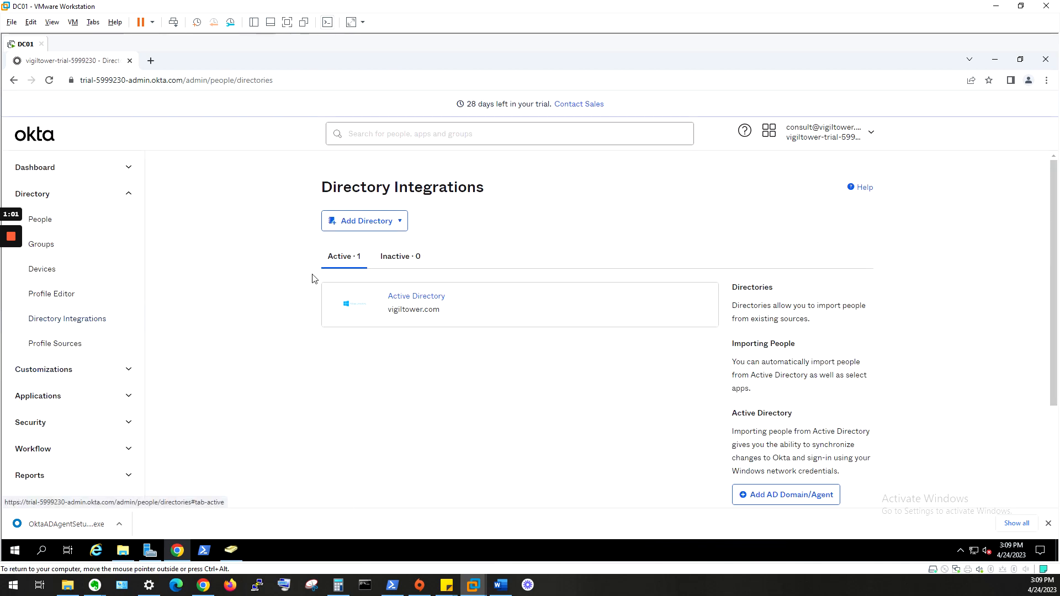
- Add an Active Directory integration, start the setup wizard, and download the AD agent installer
click(385, 223)
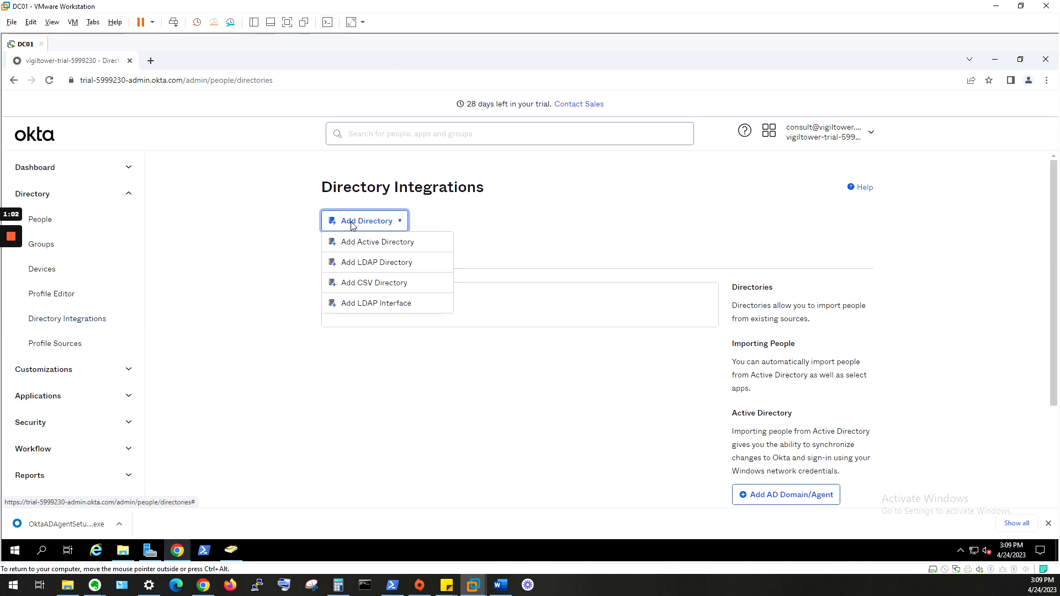
click(377, 242)
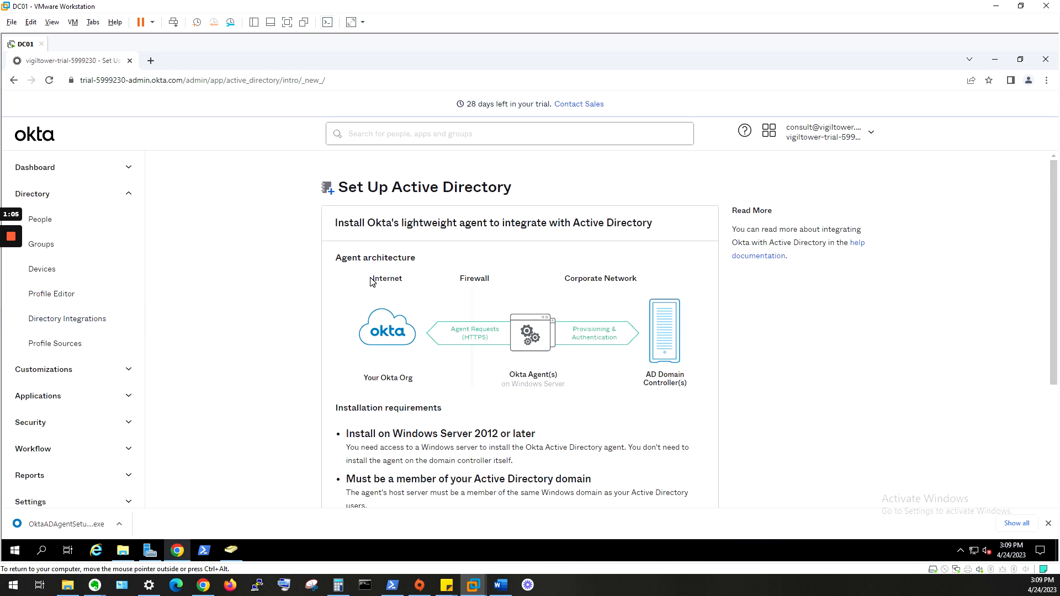
scroll(359, 284, down, 1)
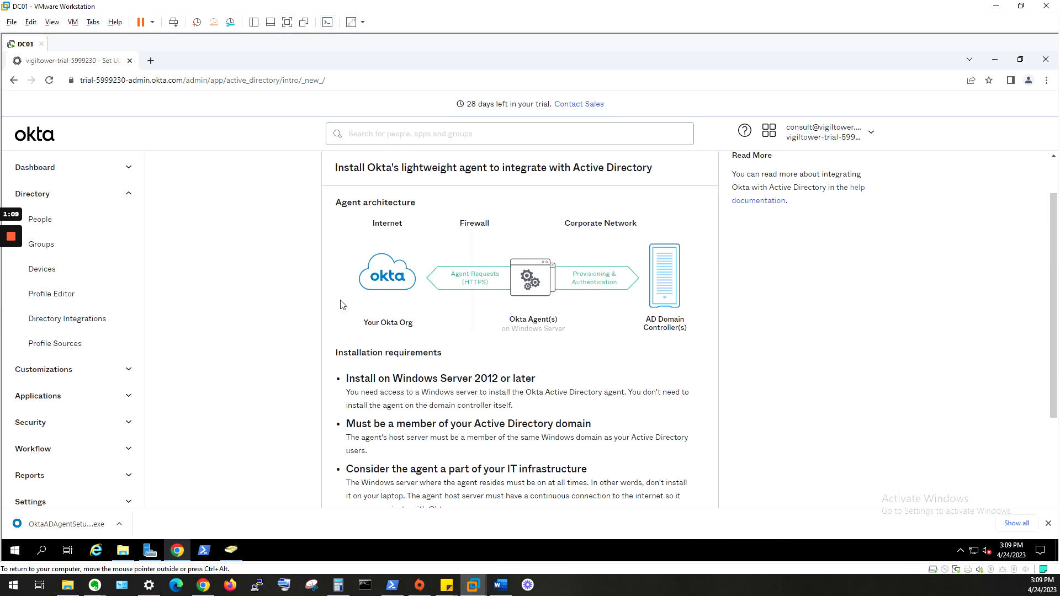
scroll(341, 305, down, 3)
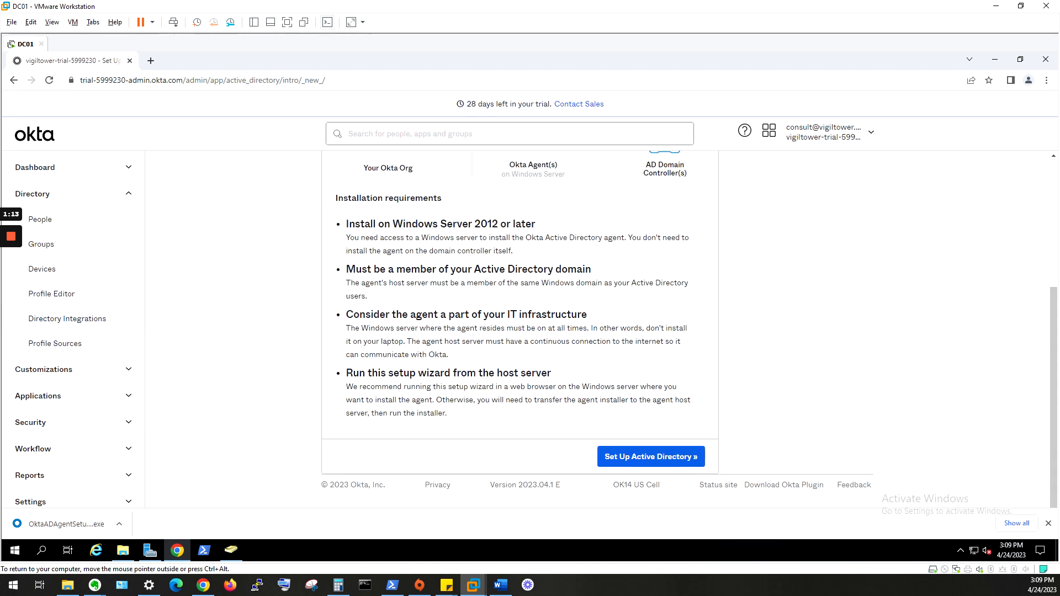
click(645, 466)
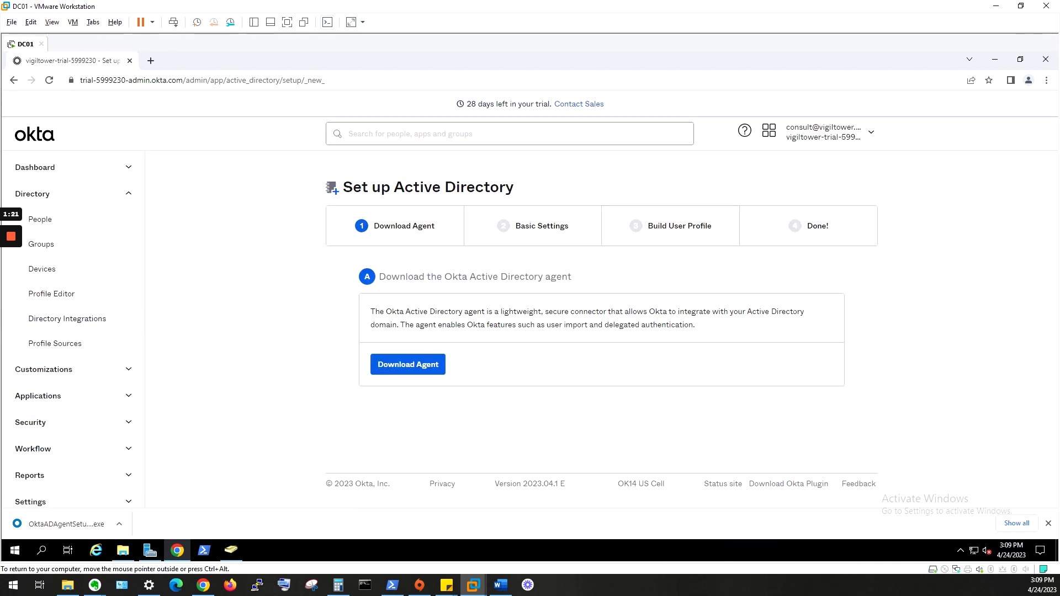
click(425, 375)
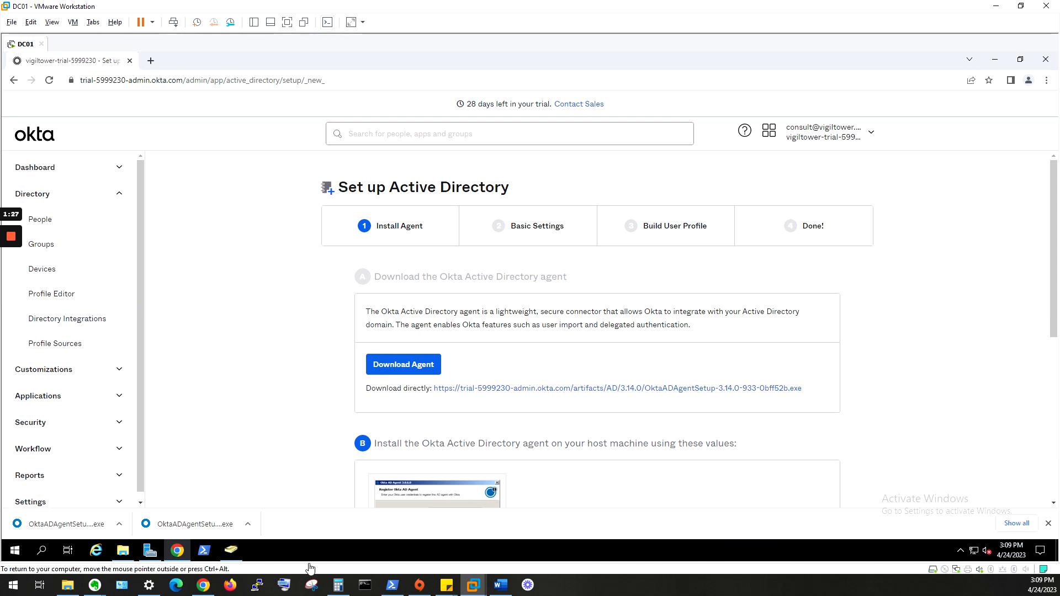
- Launch OktaADAgentSetup.exe, pass the welcome page, and cancel the version 3.14.0 installation
click(188, 522)
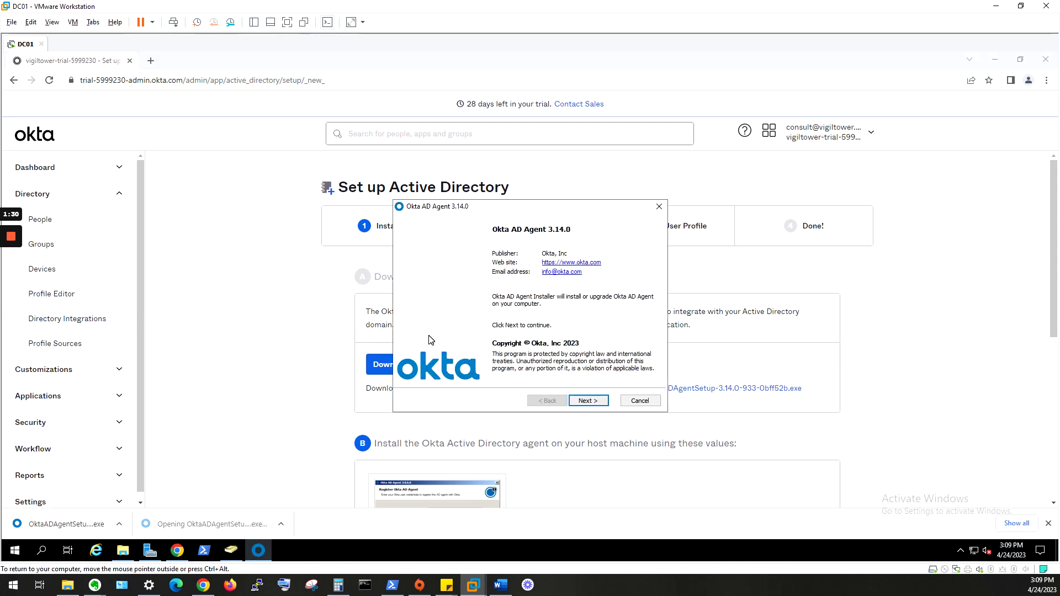
click(579, 404)
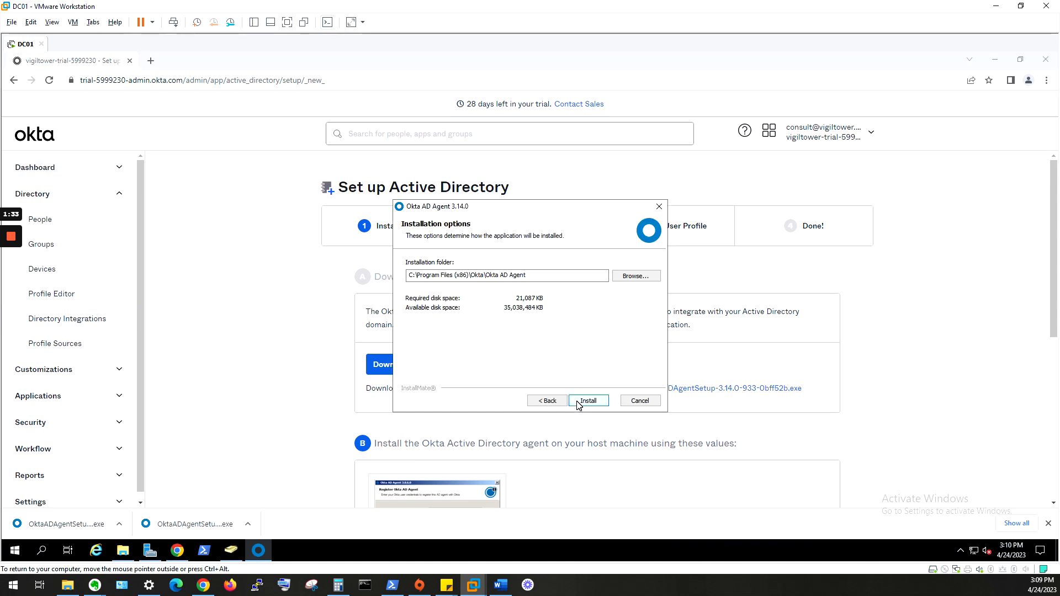
click(641, 401)
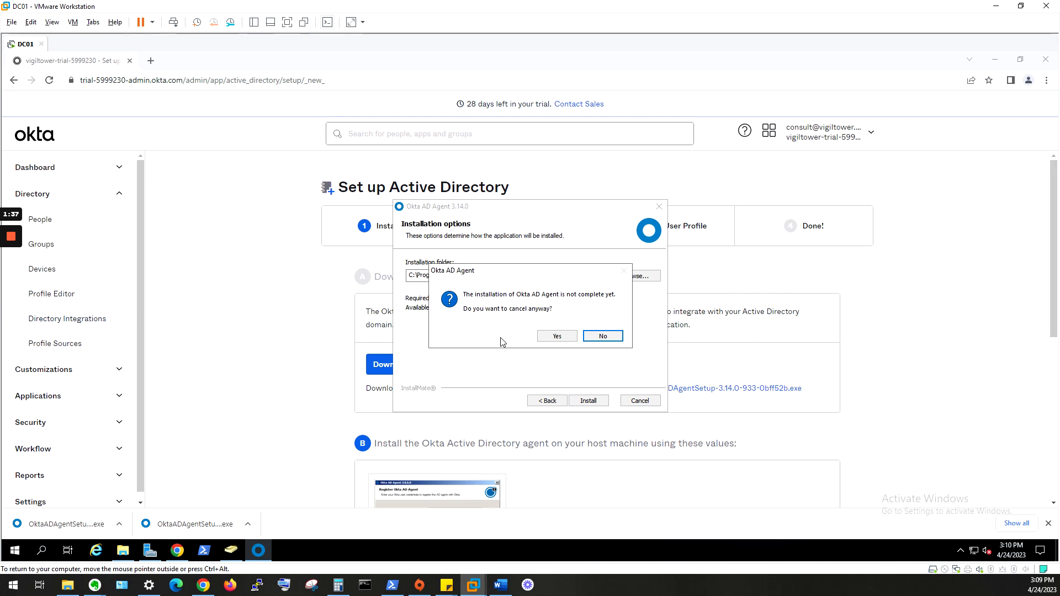
click(555, 337)
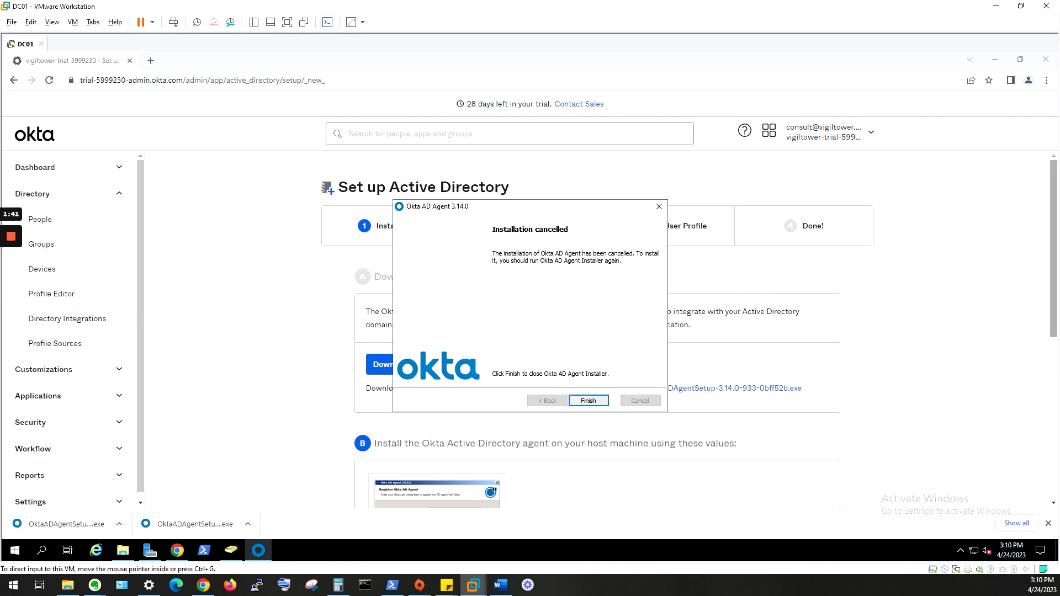
drag(552, 0, 645, 53)
- Read the note's agent steps for AD domain and organization URL, then hide Evernote
scroll(635, 248, up, 5)
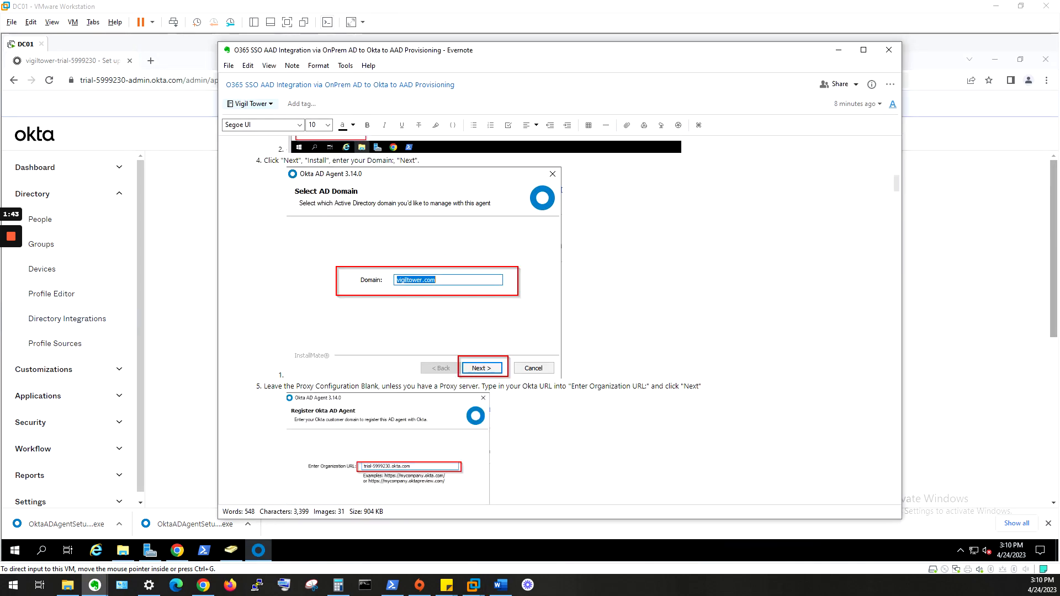
scroll(485, 248, up, 4)
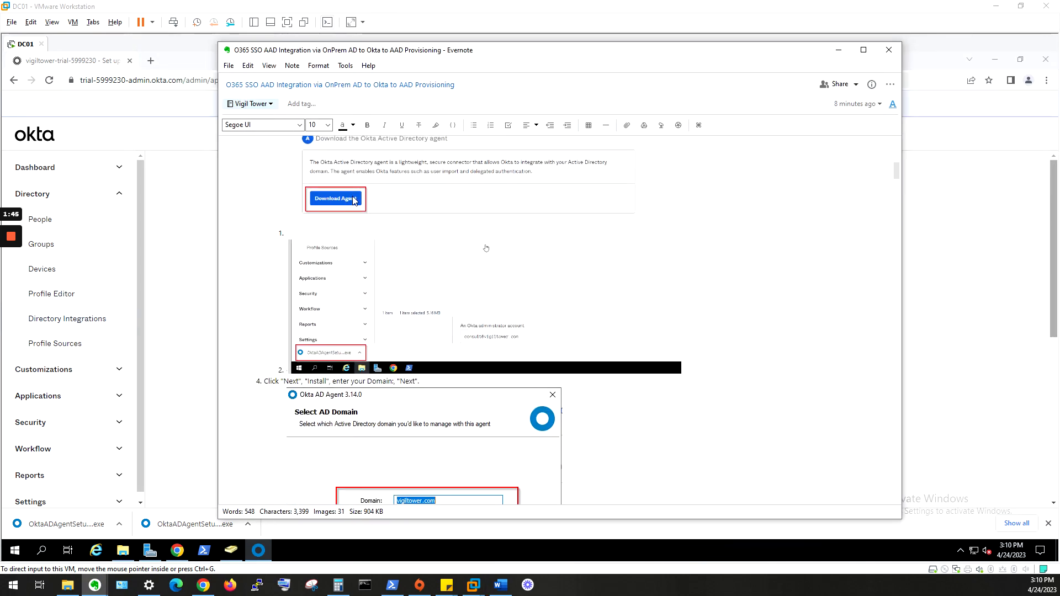
scroll(486, 248, down, 3)
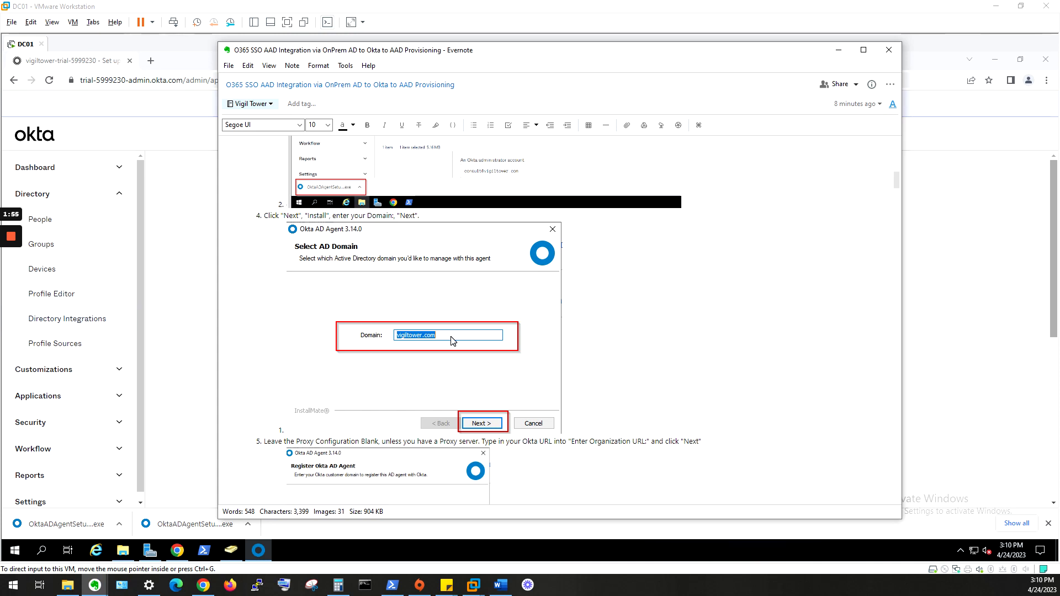
scroll(459, 359, down, 5)
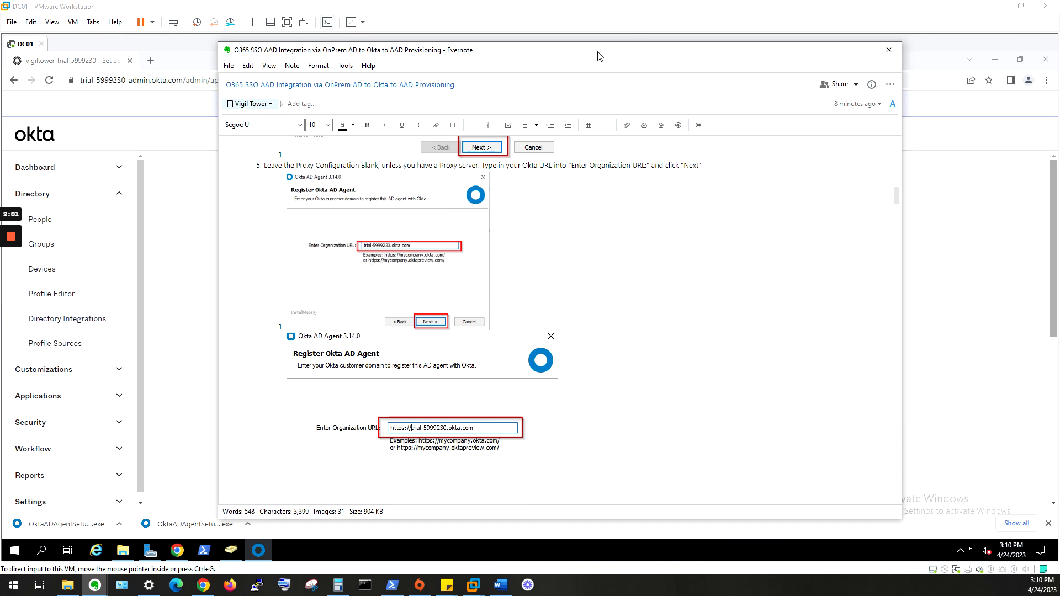
click(838, 49)
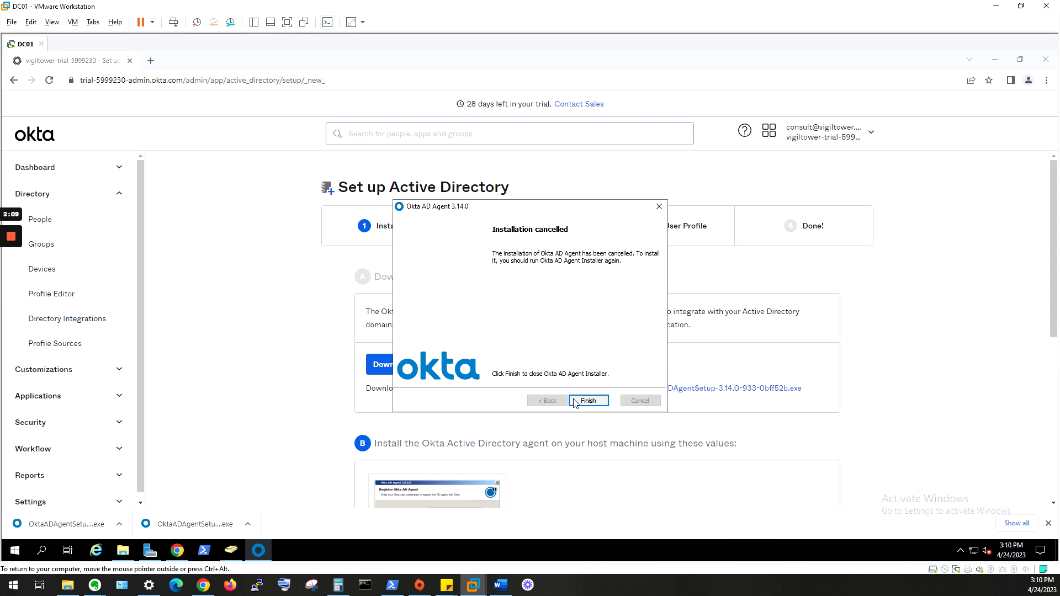
- Close the cancelled installer, return to the Set up Active Directory page, and bring Evernote back
click(588, 400)
click(821, 143)
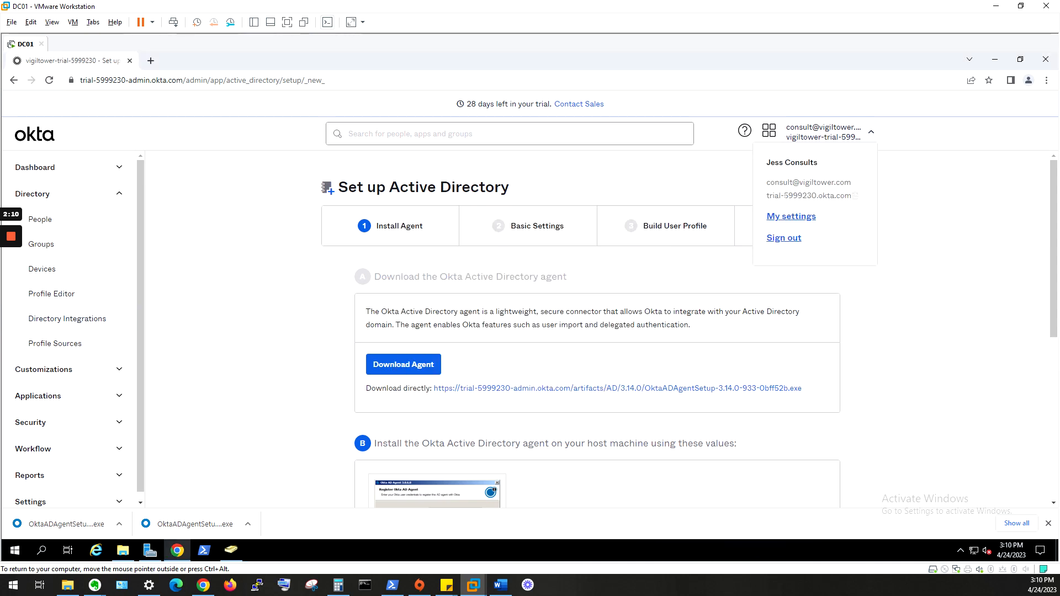
drag(773, 195, 883, 186)
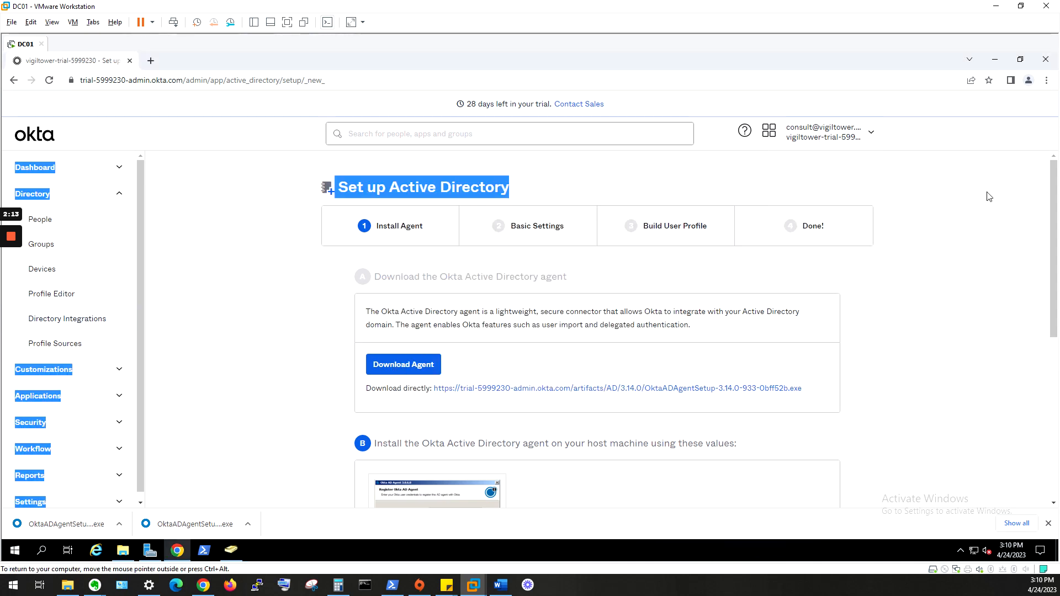
click(849, 131)
click(812, 215)
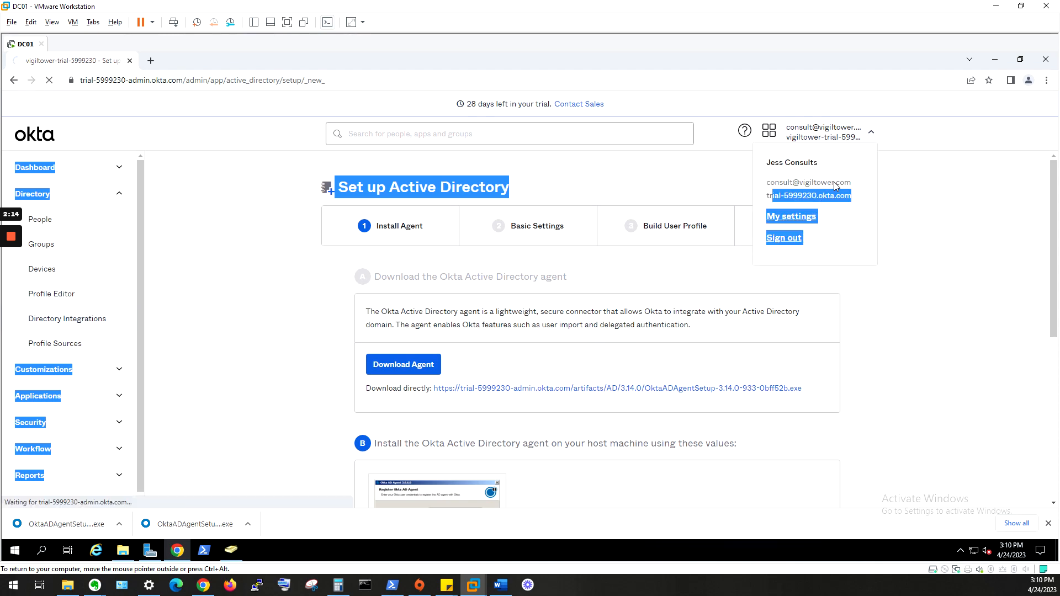
key(alt+Left)
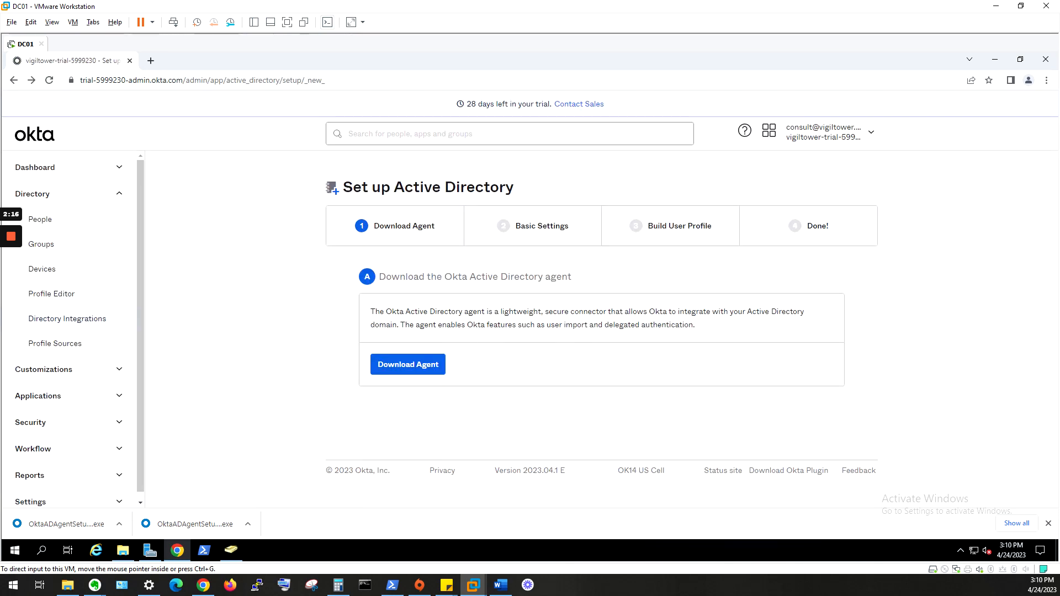
drag(1059, 310, 571, 80)
- Read note steps 6–9 on agent start, lab OU selection and profile attributes, then move Evernote aside
scroll(650, 325, down, 7)
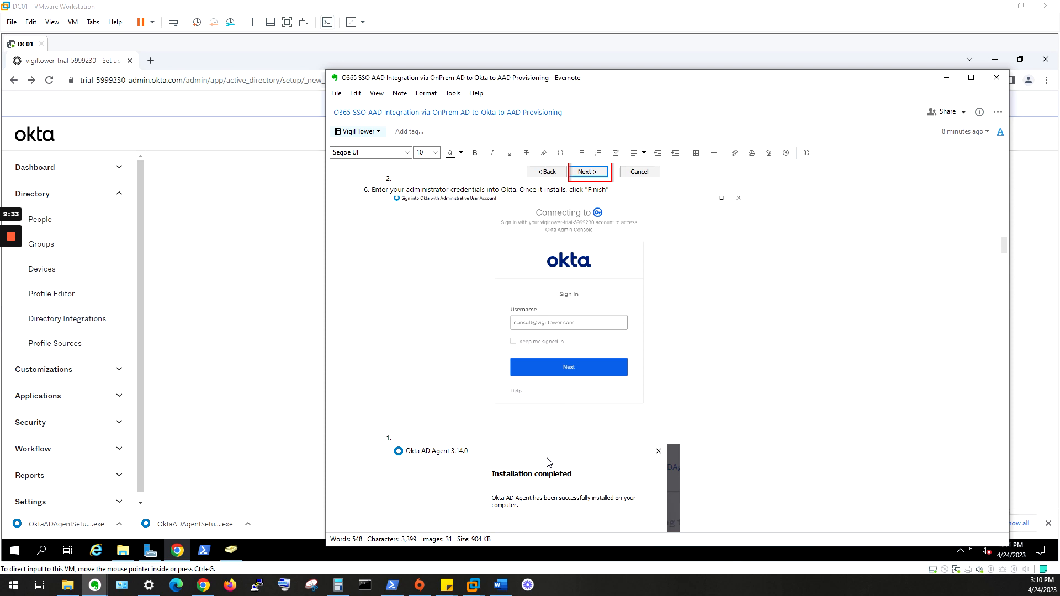
scroll(577, 452, down, 6)
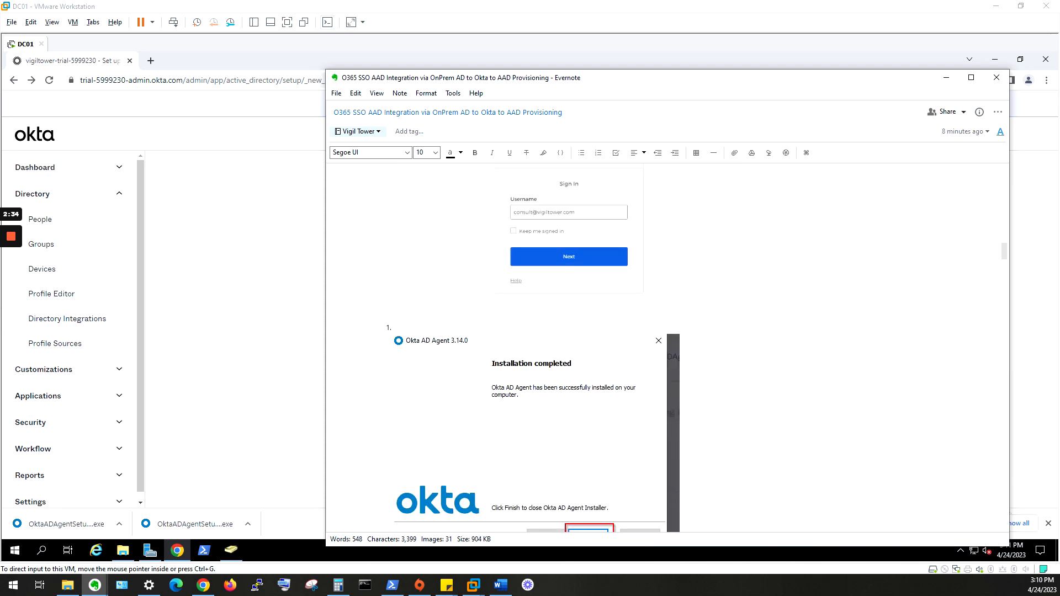
scroll(552, 342, down, 3)
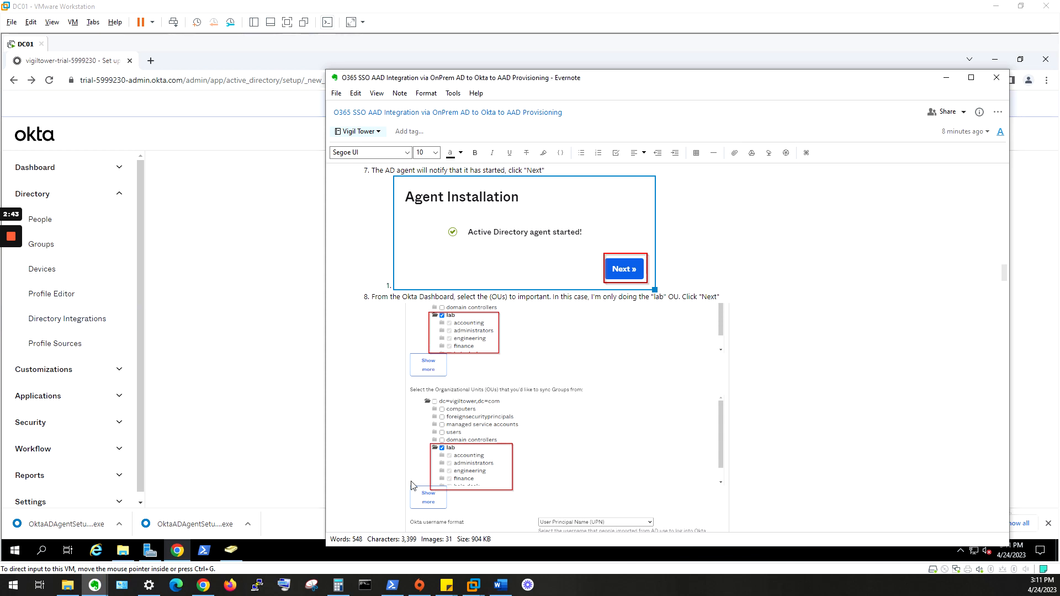
scroll(689, 460, down, 3)
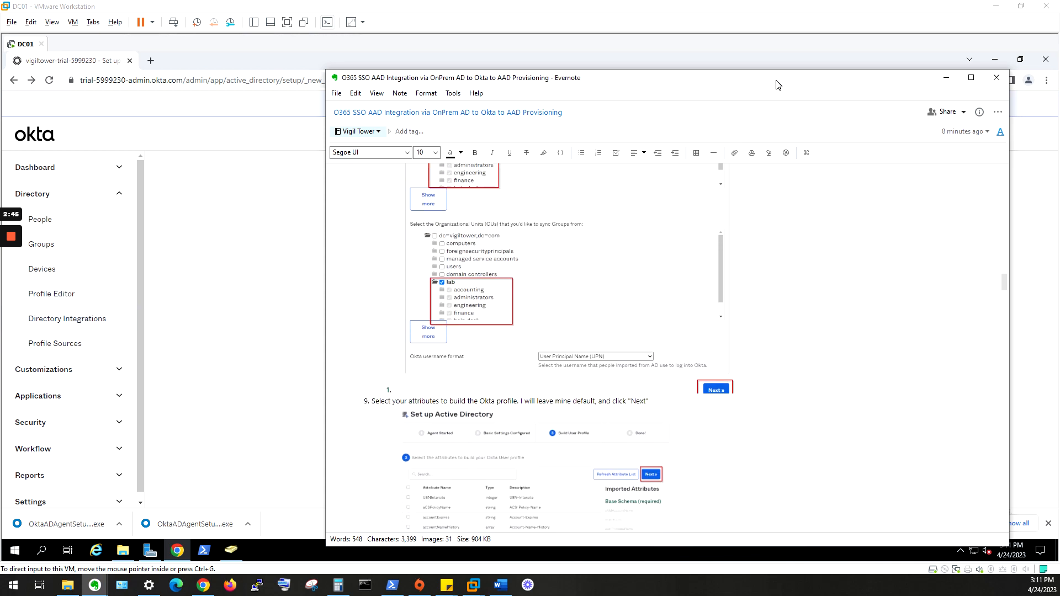
drag(776, 81, 1059, 31)
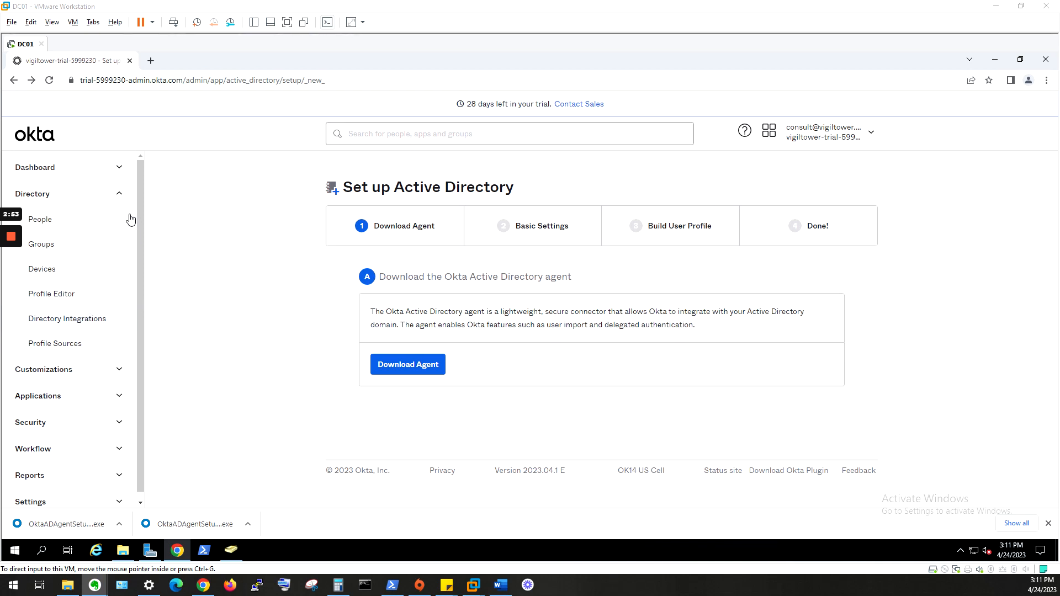
- Open the vigiltower.com Active Directory integration's Provisioning tab via Directory Integrations
click(120, 191)
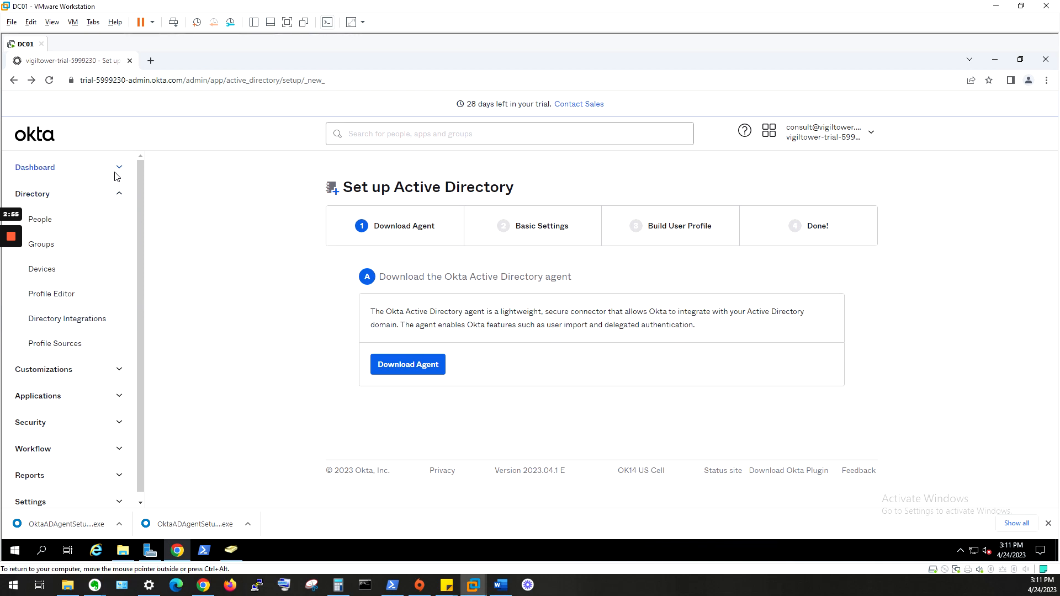
click(121, 175)
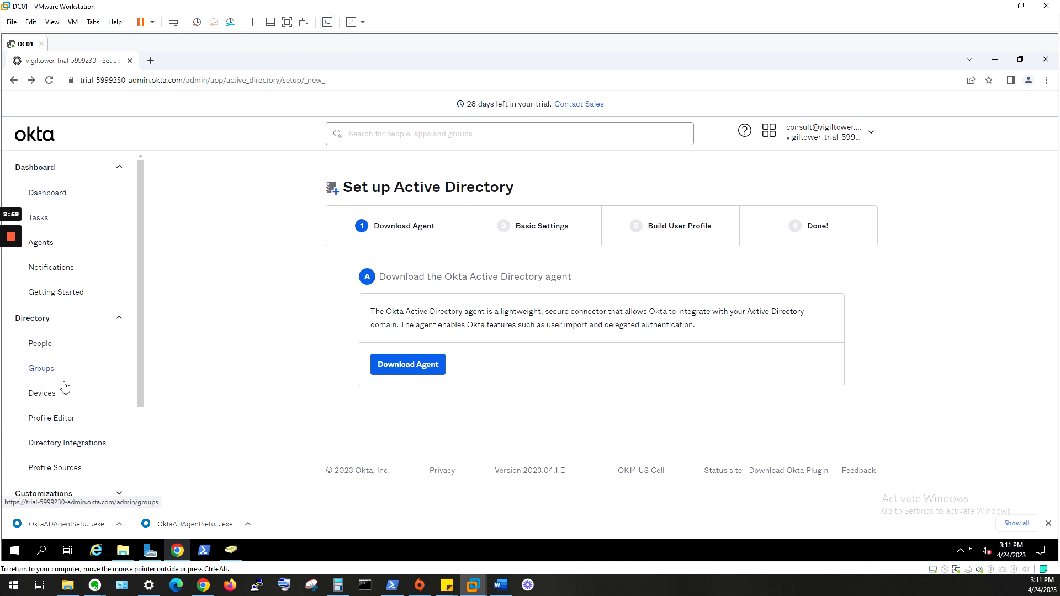
click(78, 444)
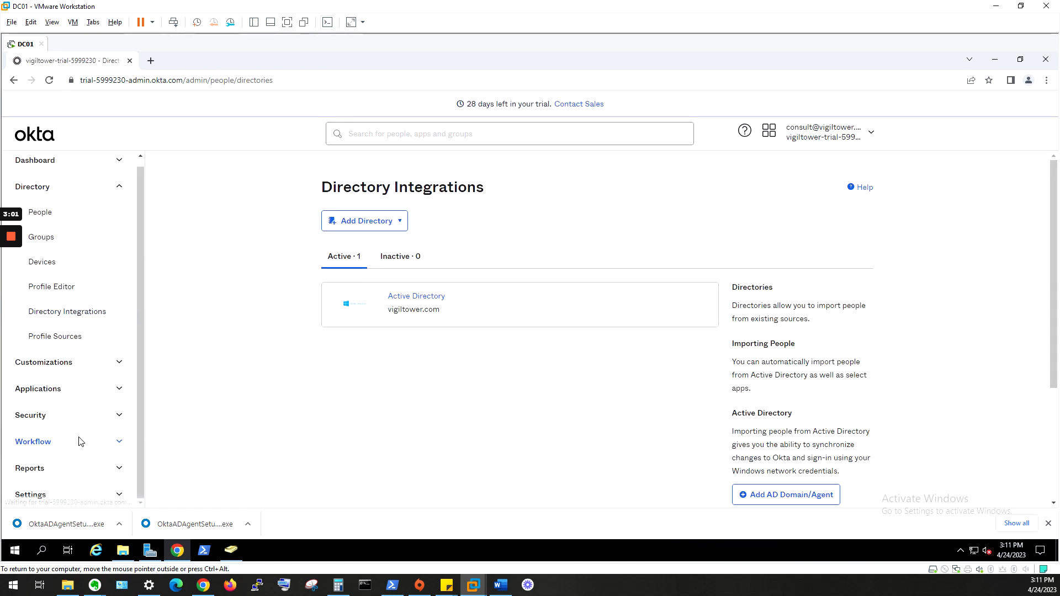
click(434, 297)
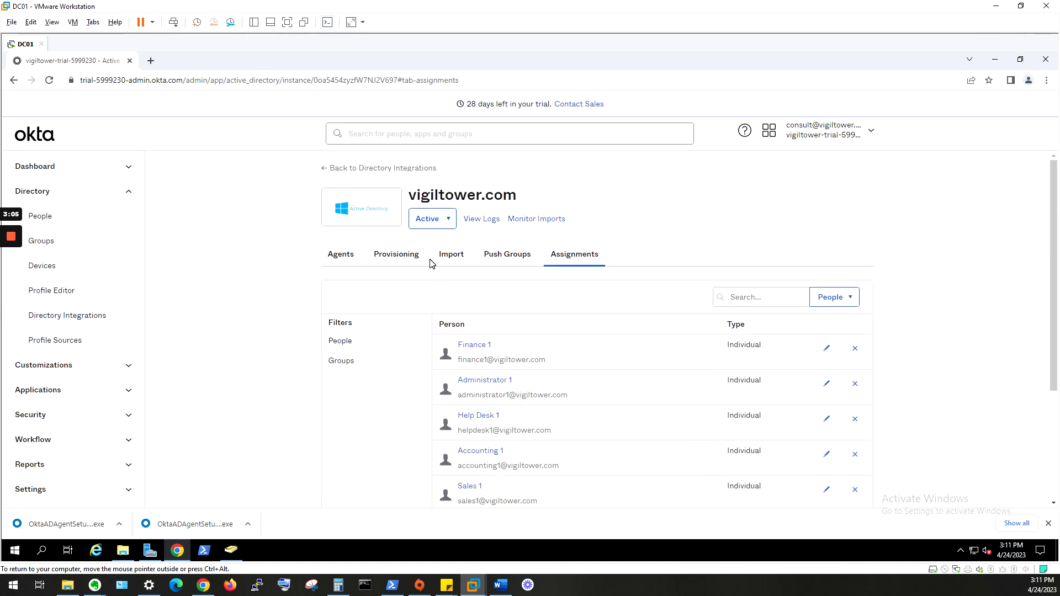
click(417, 263)
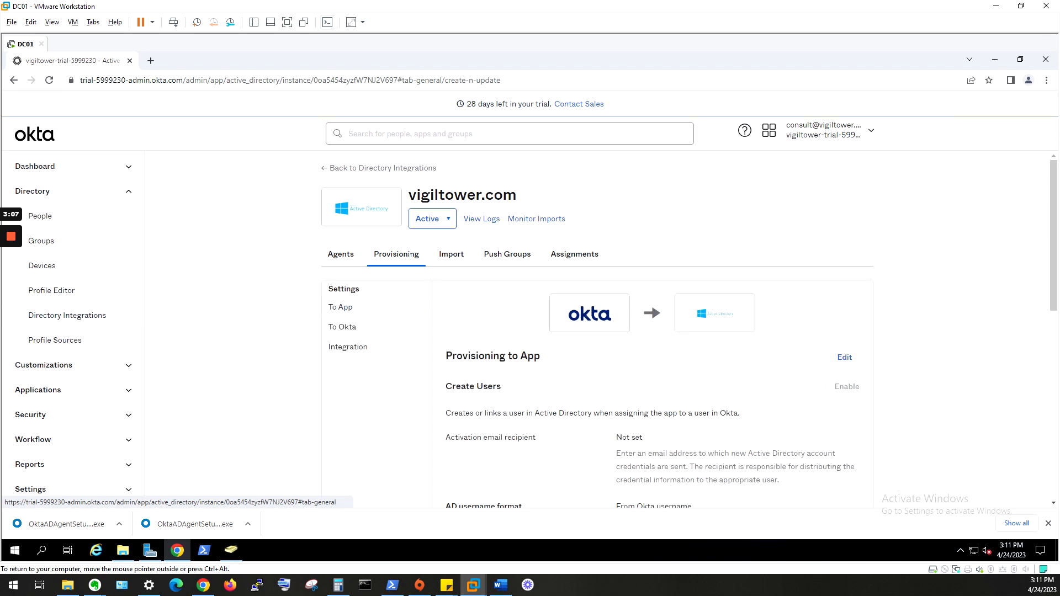
- Review To Okta settings: every 4 hours import, UPN username format, Okta username matching rule
click(355, 330)
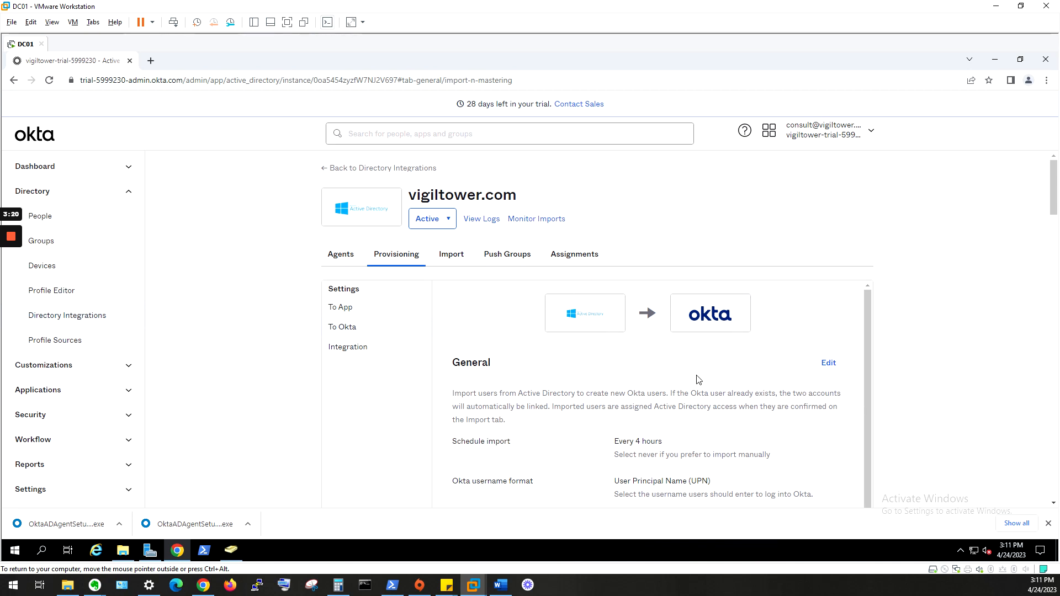
scroll(787, 350, down, 2)
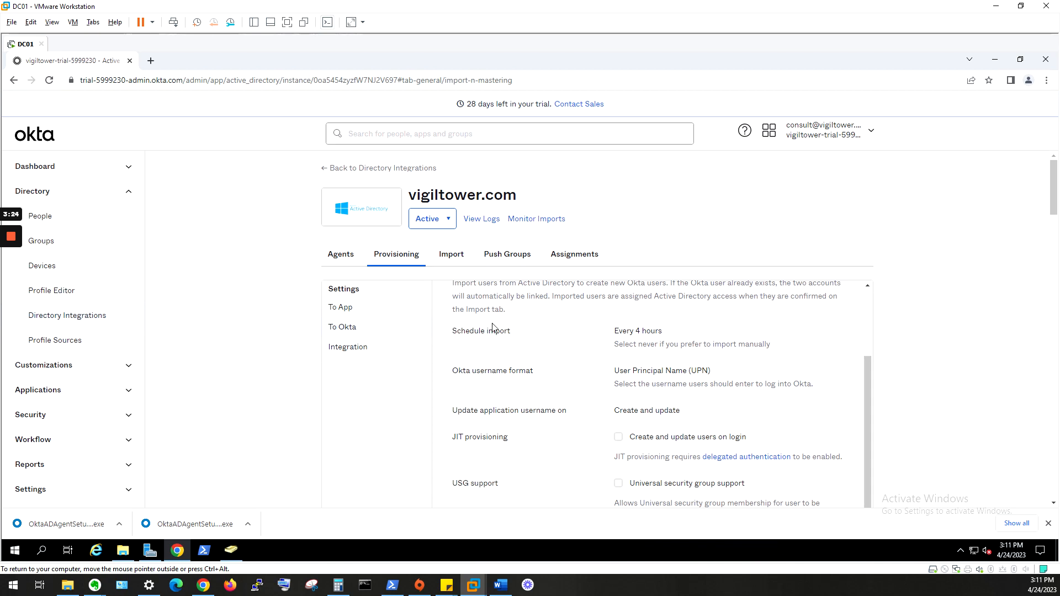
drag(607, 332, 657, 331)
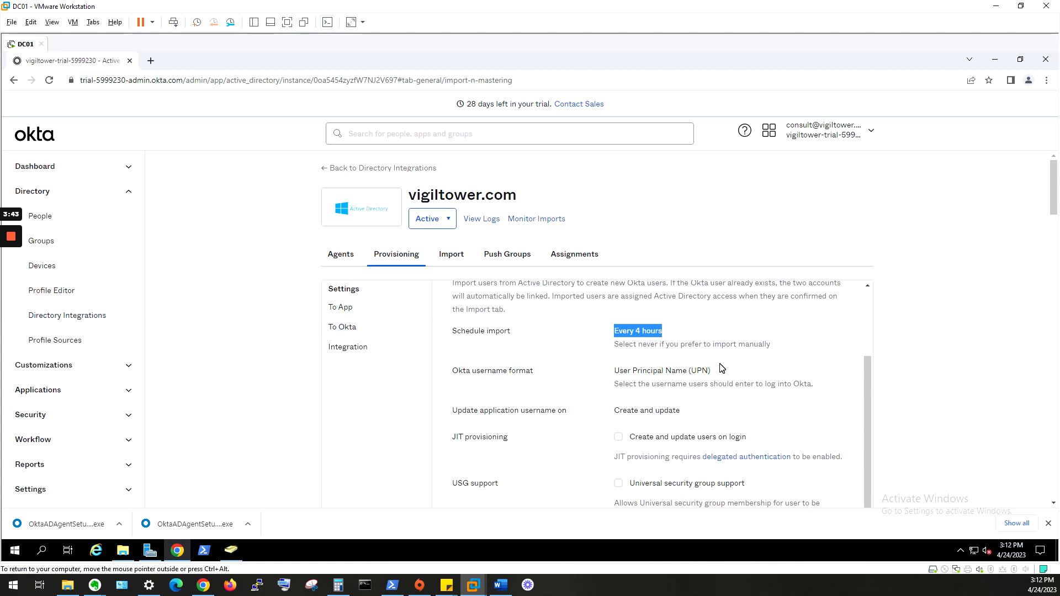
drag(724, 368, 551, 380)
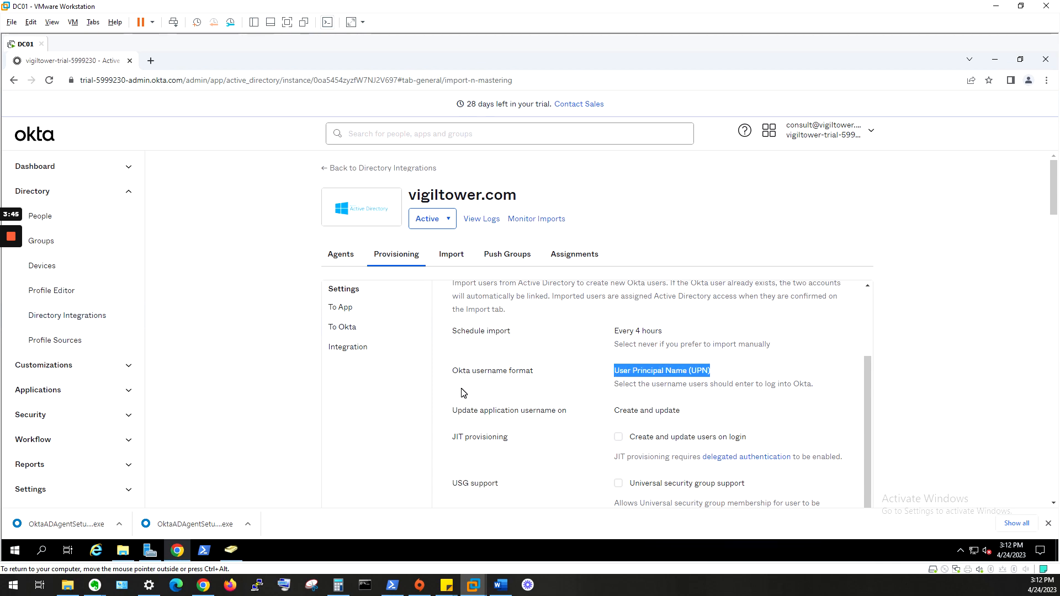
scroll(660, 380, down, 5)
scroll(740, 380, down, 3)
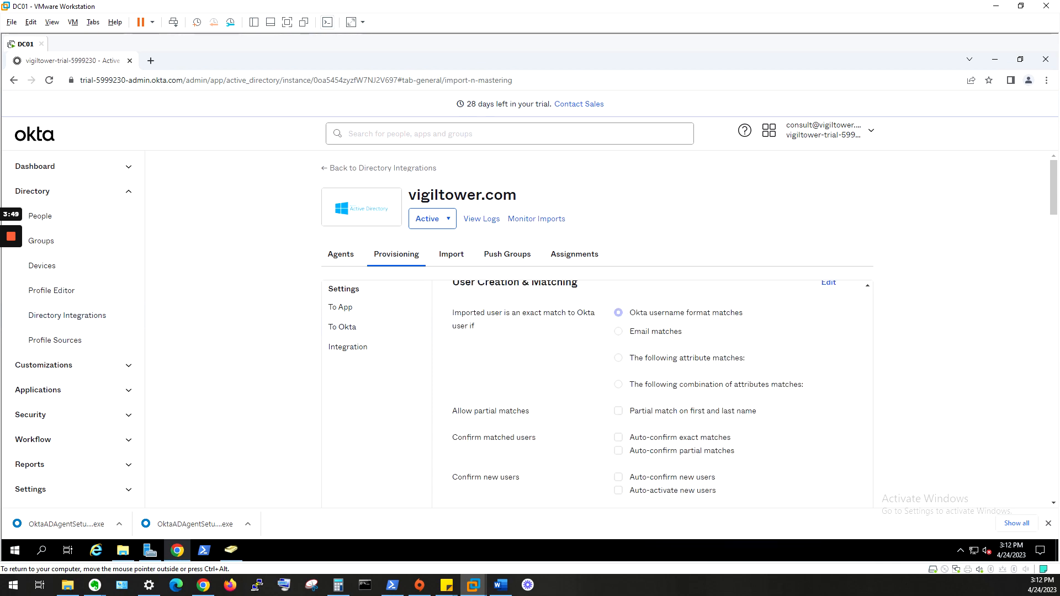
drag(744, 312, 627, 325)
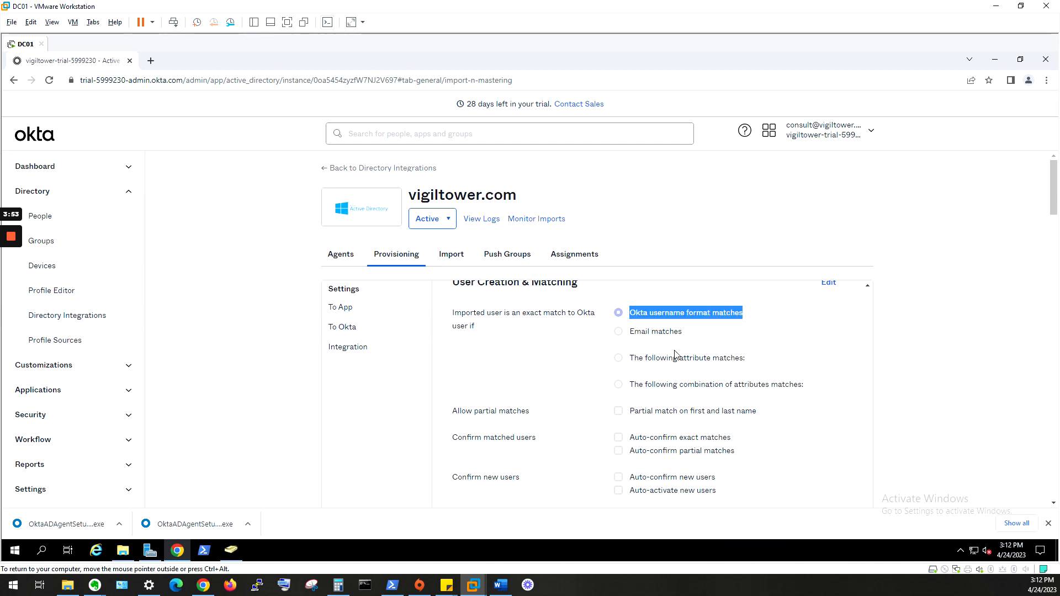
- Check the attribute mappings, then view Import results: 0 users to review, 7 confirmed
scroll(703, 383, down, 10)
scroll(718, 403, down, 15)
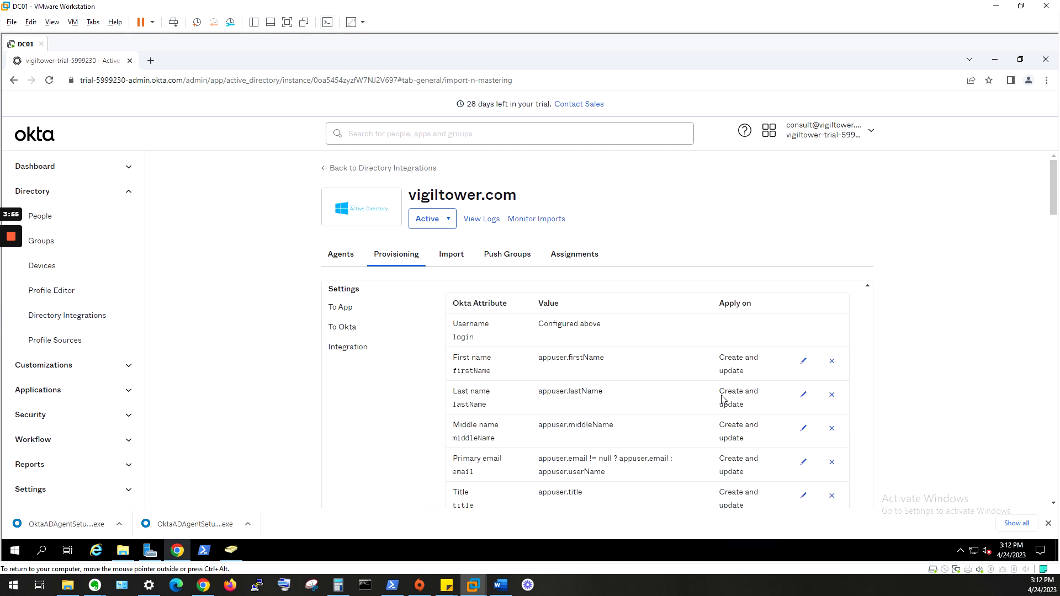
scroll(855, 460, up, 10)
scroll(854, 459, up, 8)
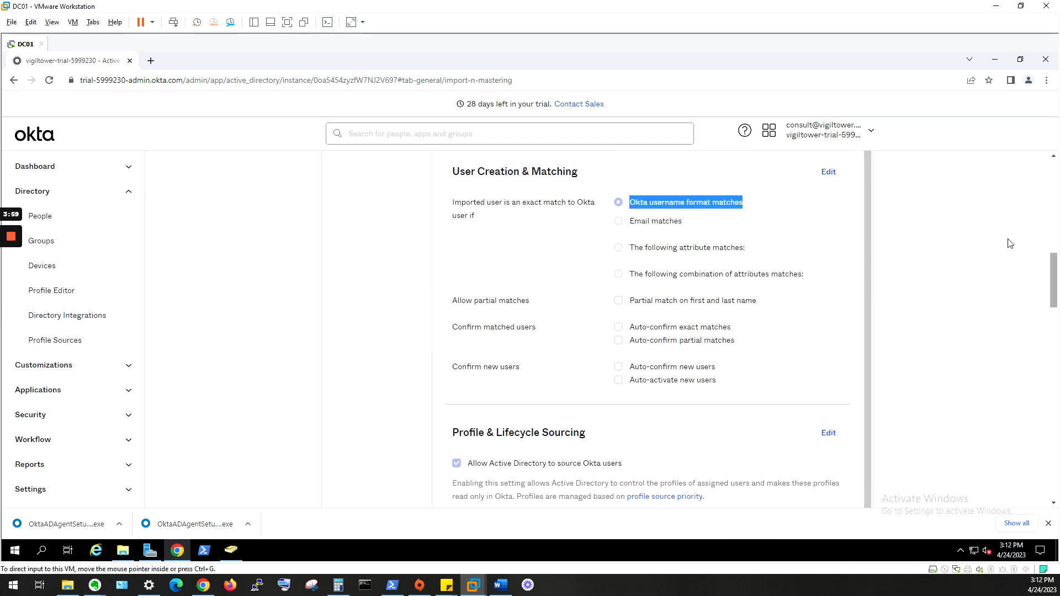
scroll(410, 359, up, 10)
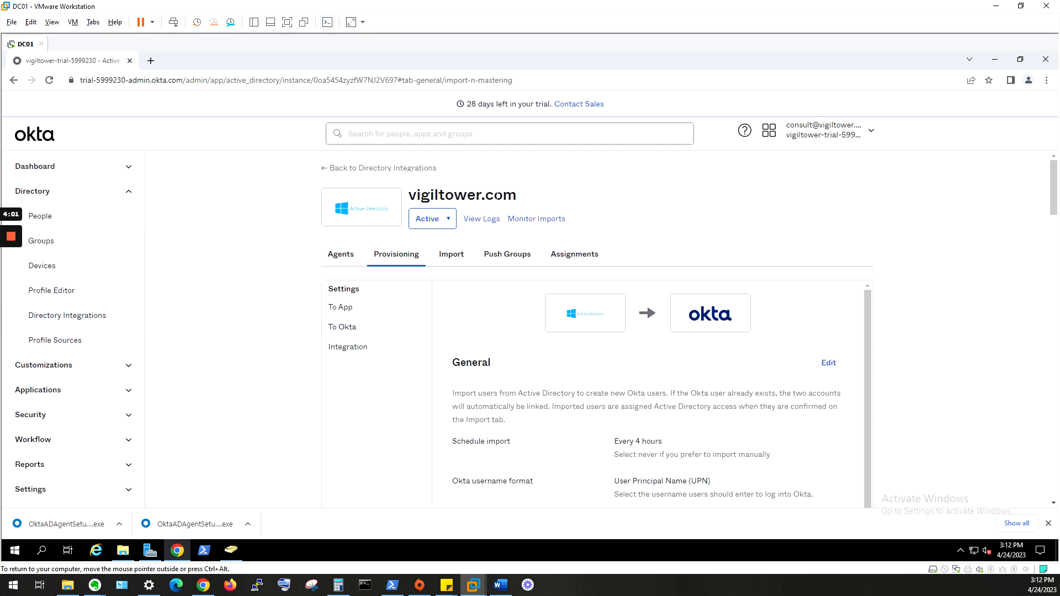
click(451, 273)
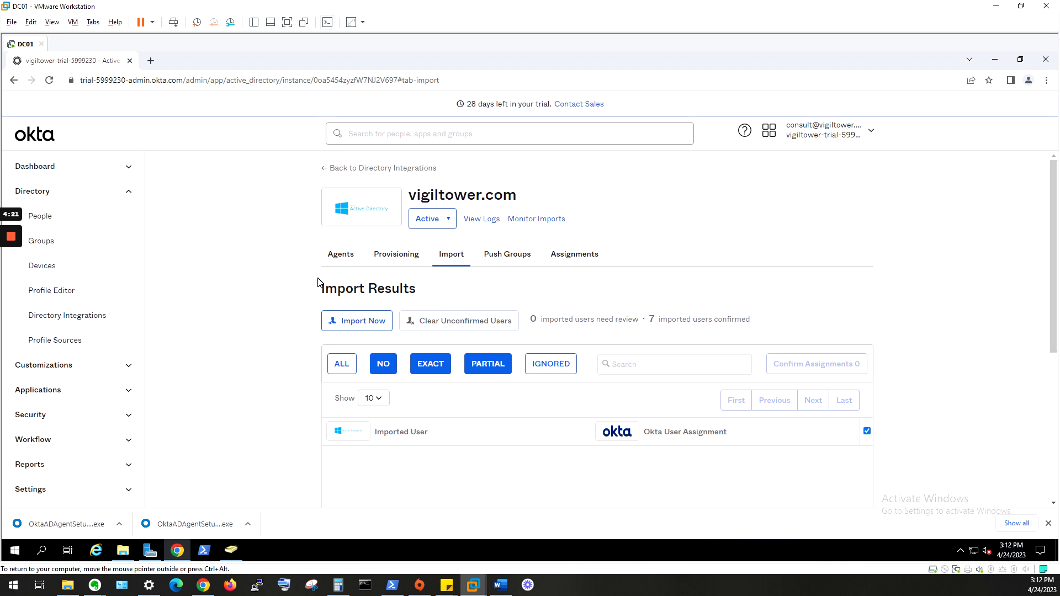
- Open Directory > People to see all 8 users listed as Active
click(108, 214)
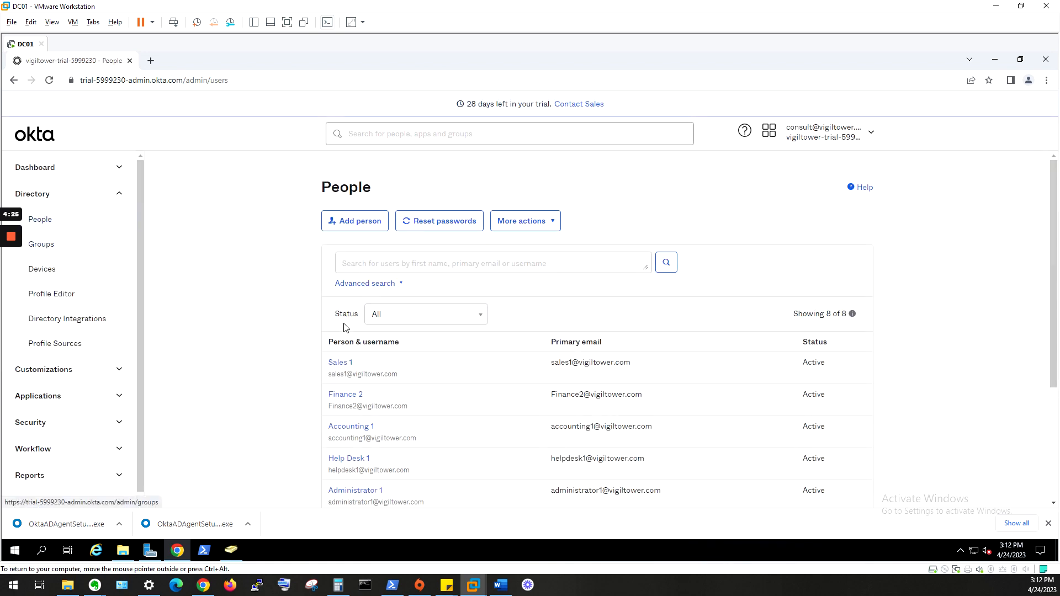
scroll(347, 328, down, 3)
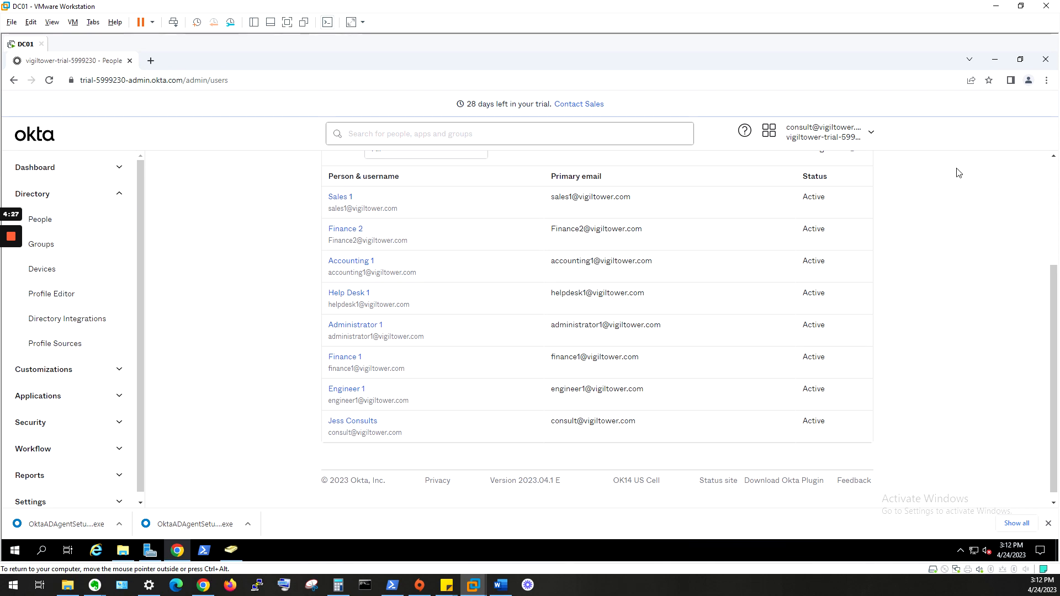
click(230, 551)
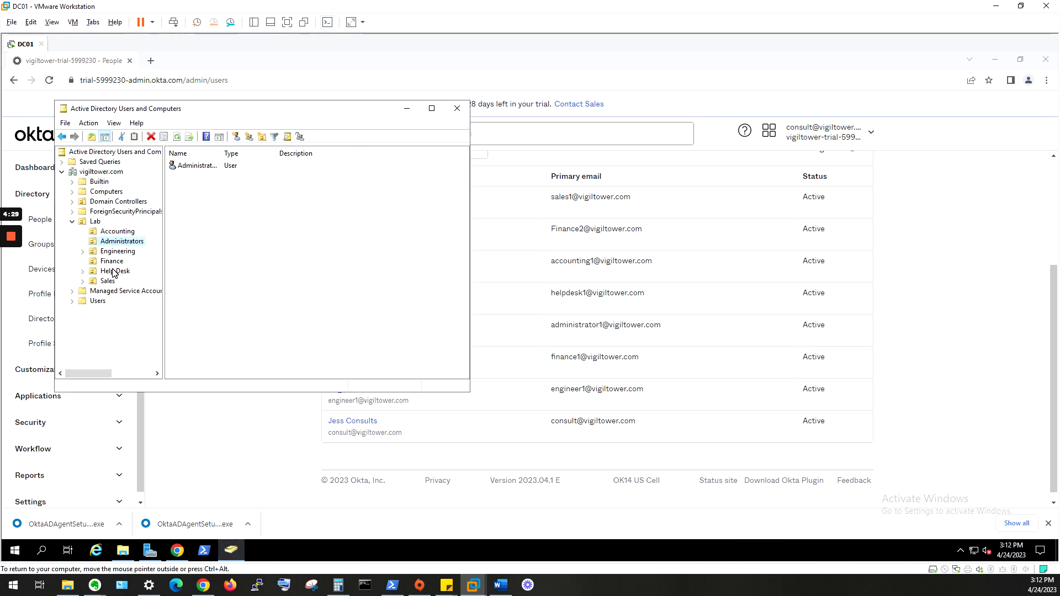
click(111, 233)
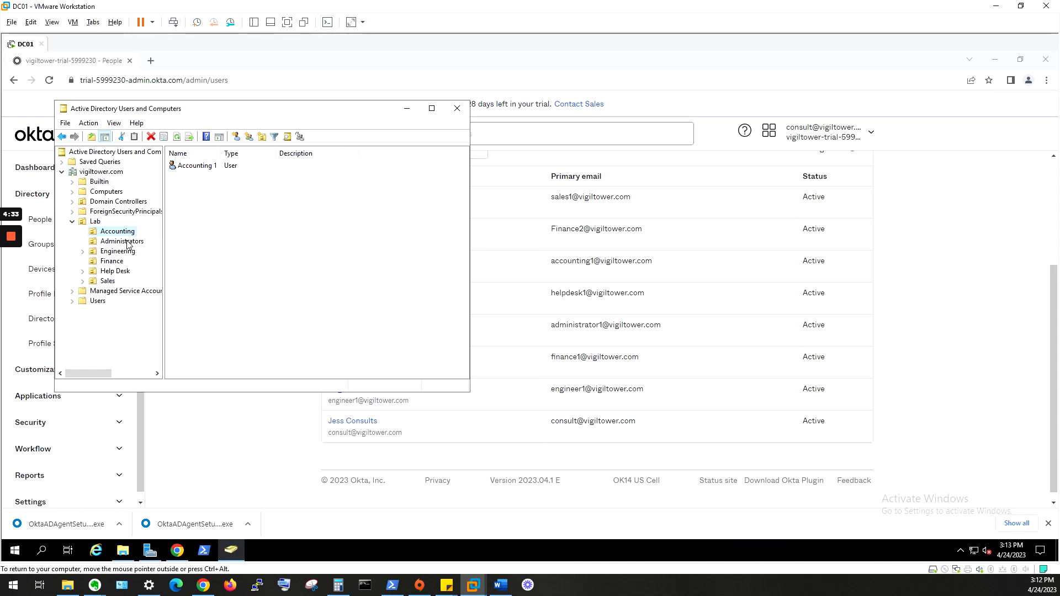
click(112, 263)
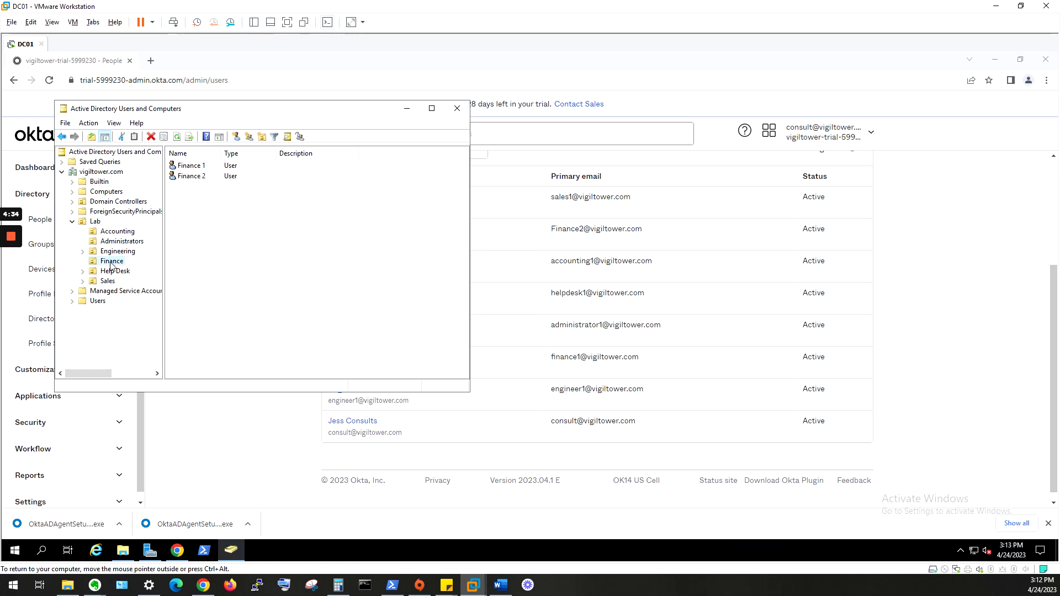
click(182, 408)
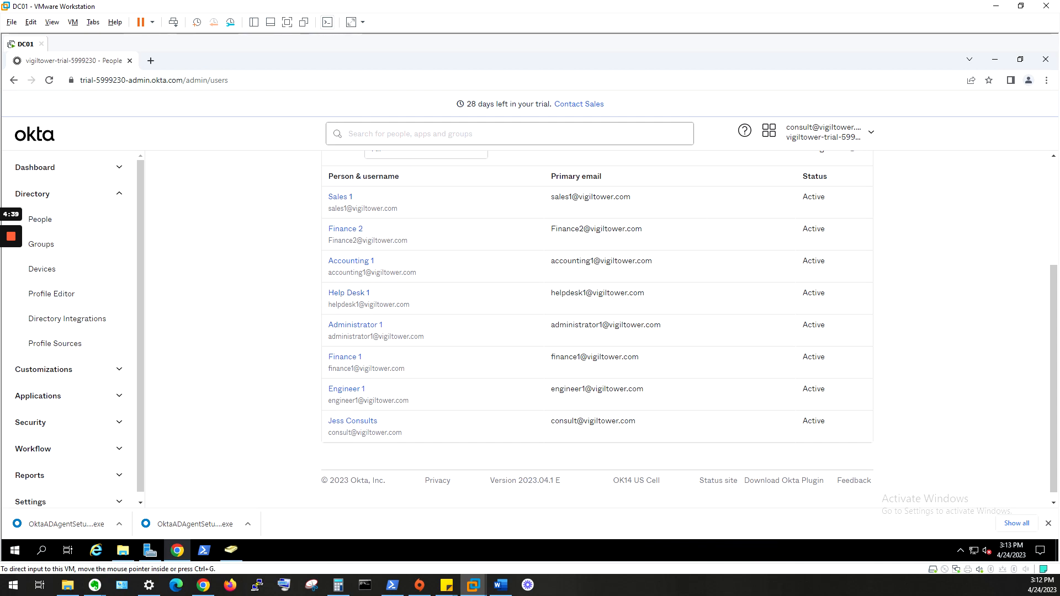
click(111, 203)
click(113, 196)
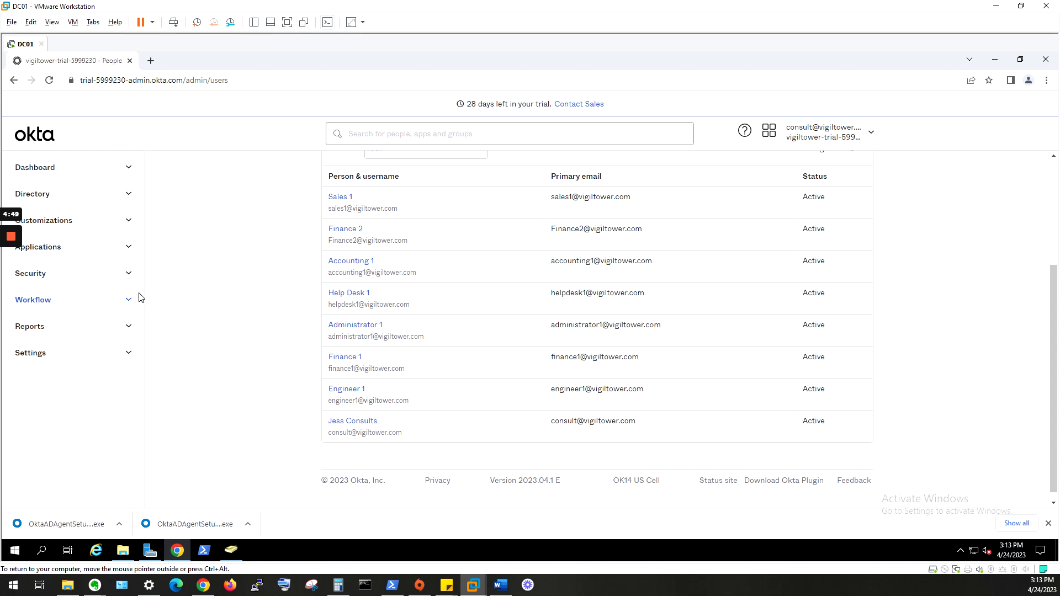
- Find Microsoft Office 365 in the App Catalog and add it, labelled Microsoft Office 365 (2)
click(131, 254)
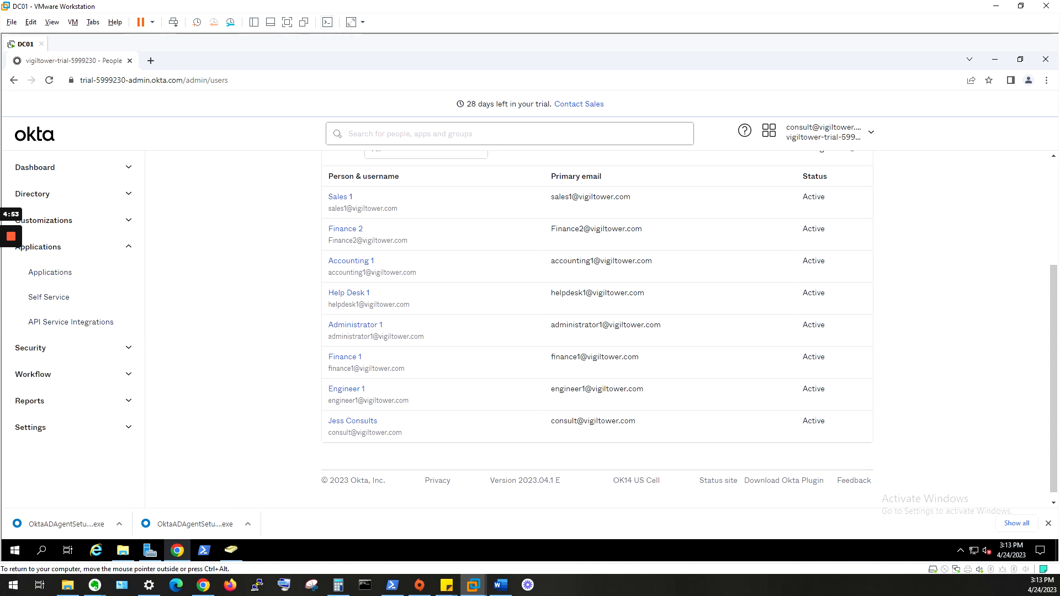
click(43, 275)
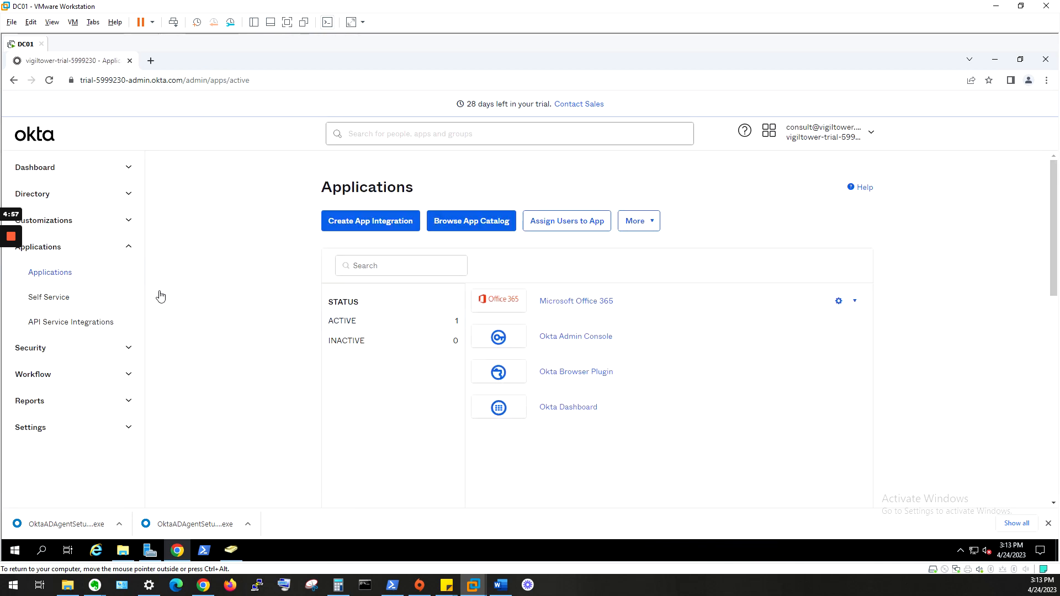
click(441, 225)
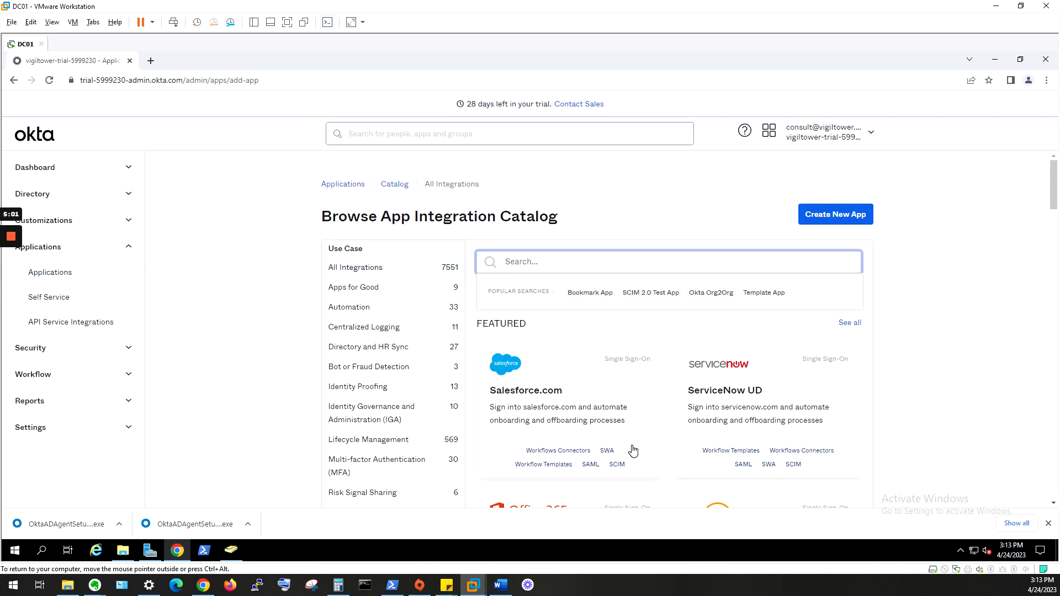
scroll(826, 398, down, 4)
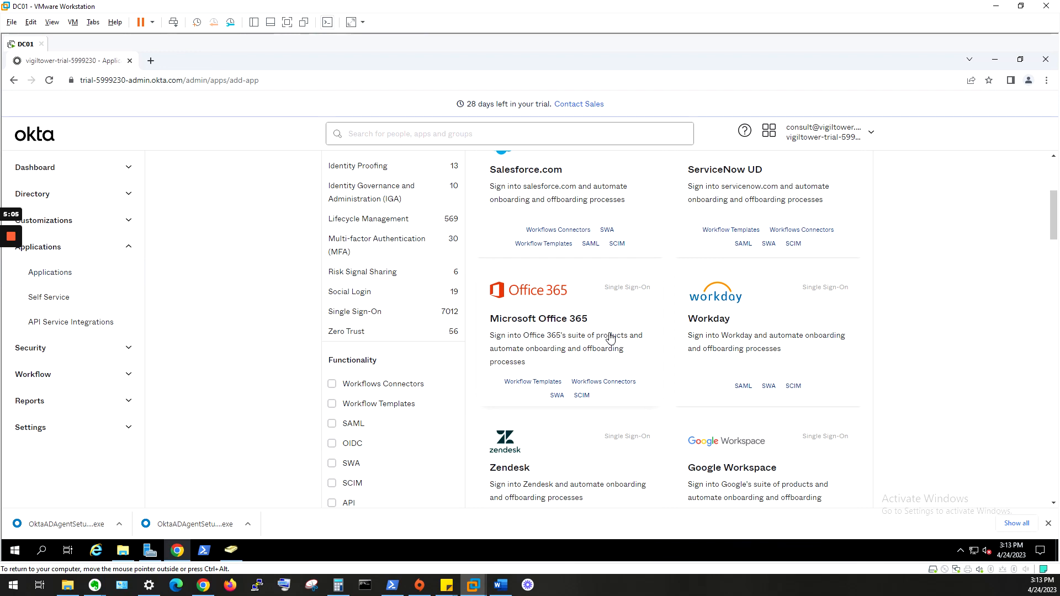
click(609, 338)
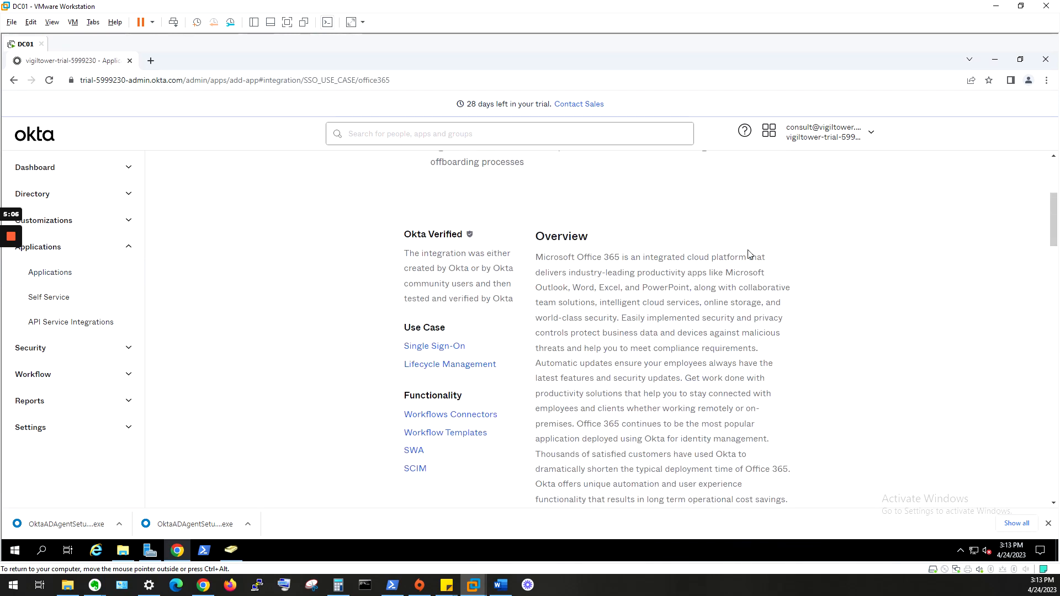
scroll(749, 254, up, 4)
click(746, 237)
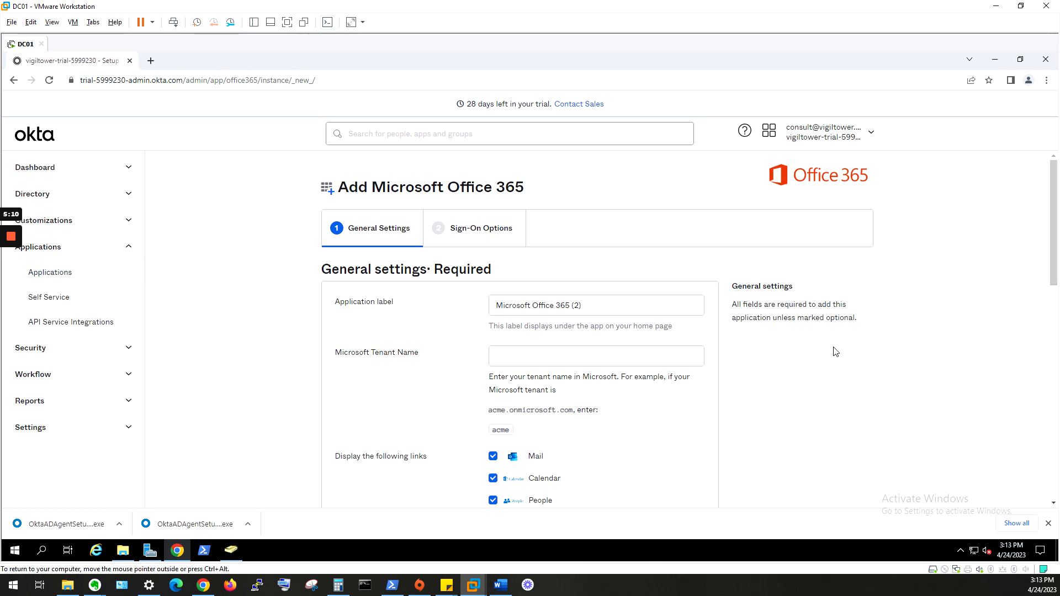
- Review the General Settings form and its example tenant domain for reference
scroll(839, 354, down, 10)
scroll(843, 353, up, 8)
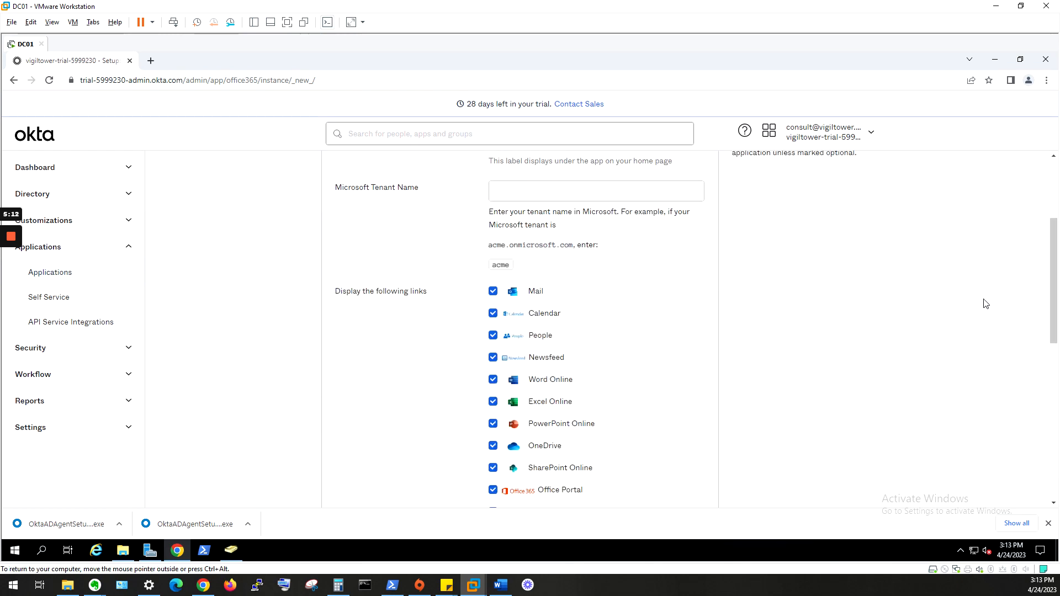
scroll(800, 318, up, 2)
scroll(801, 319, up, 1)
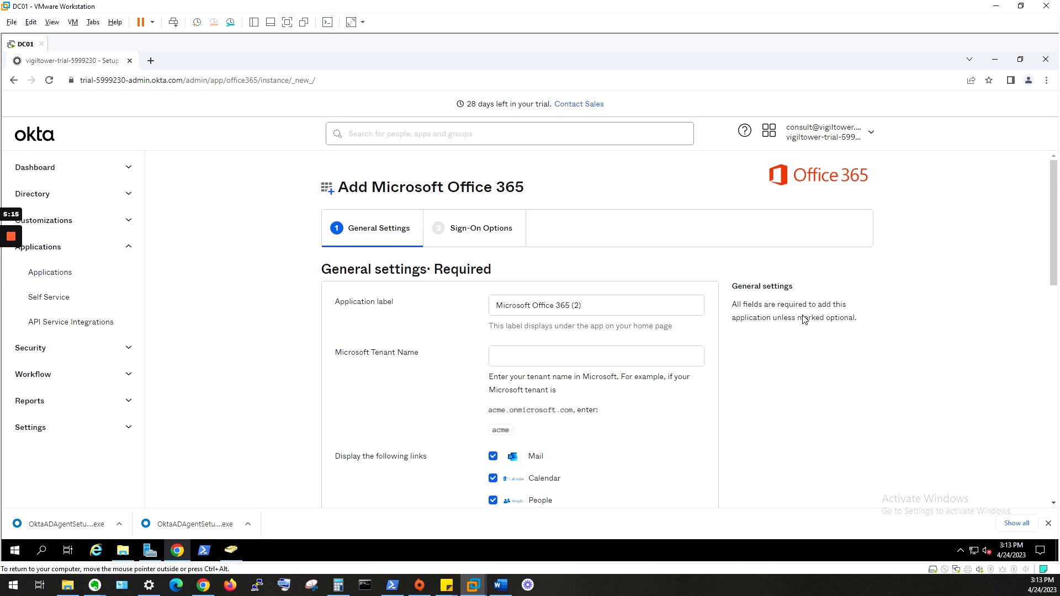
scroll(599, 331, down, 1)
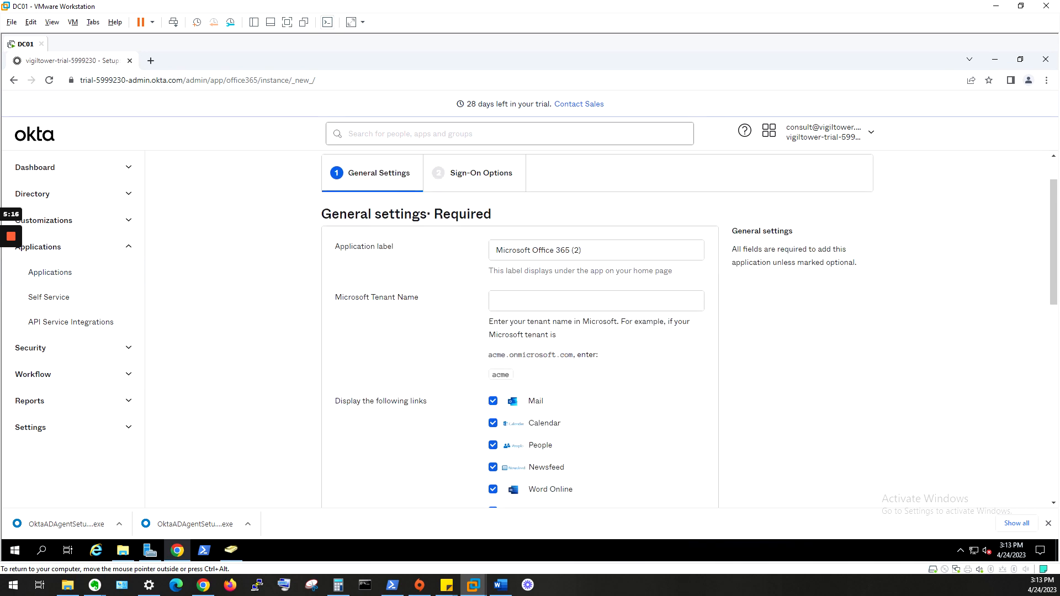
scroll(759, 298, down, 5)
scroll(756, 292, up, 4)
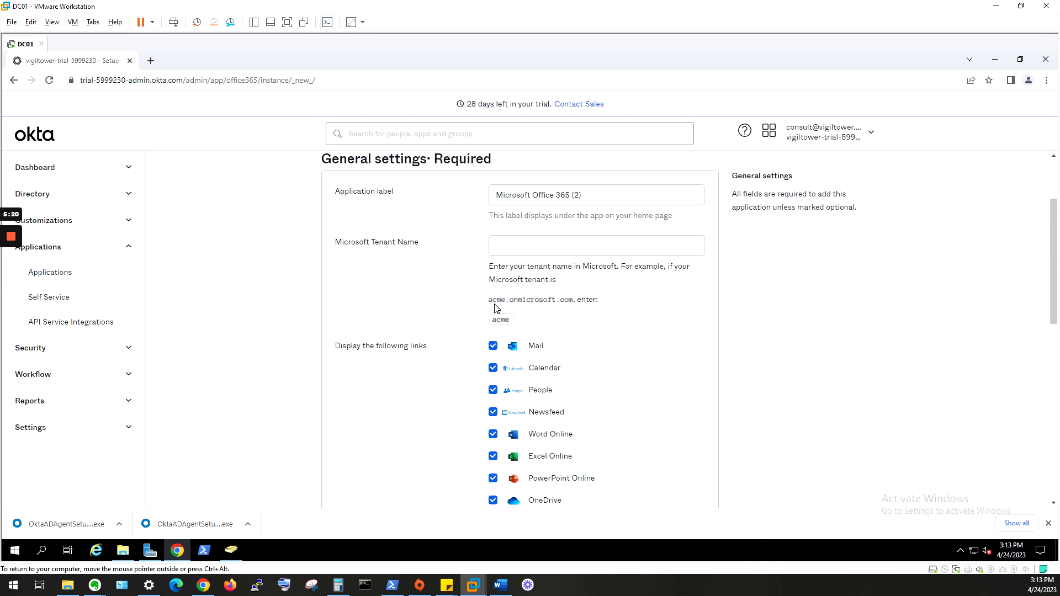
drag(484, 306, 564, 300)
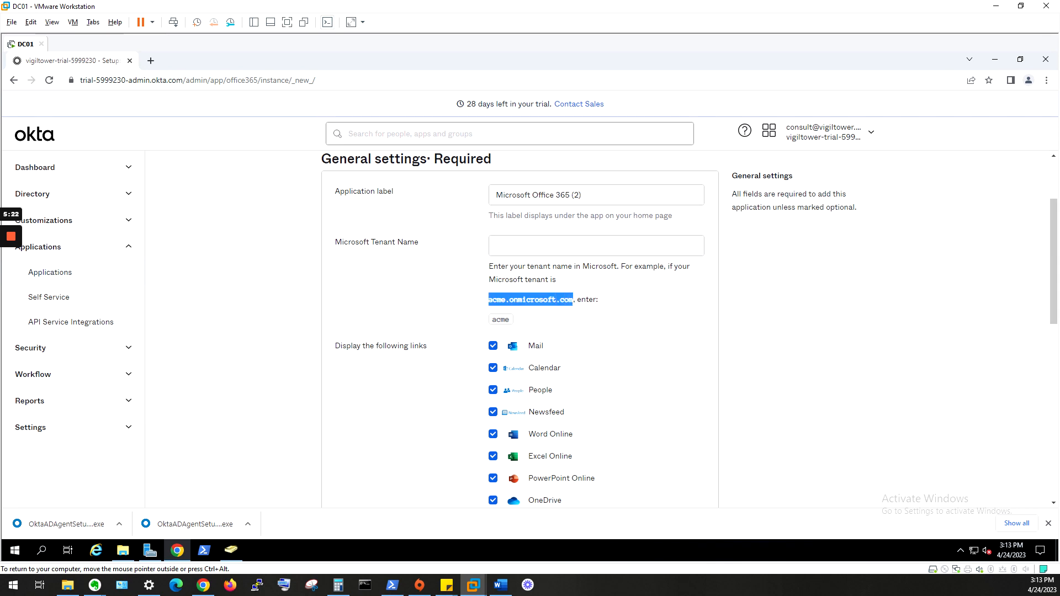
- Enter vigiltower as the Microsoft Tenant Name, leaving Seats at 0
click(580, 248)
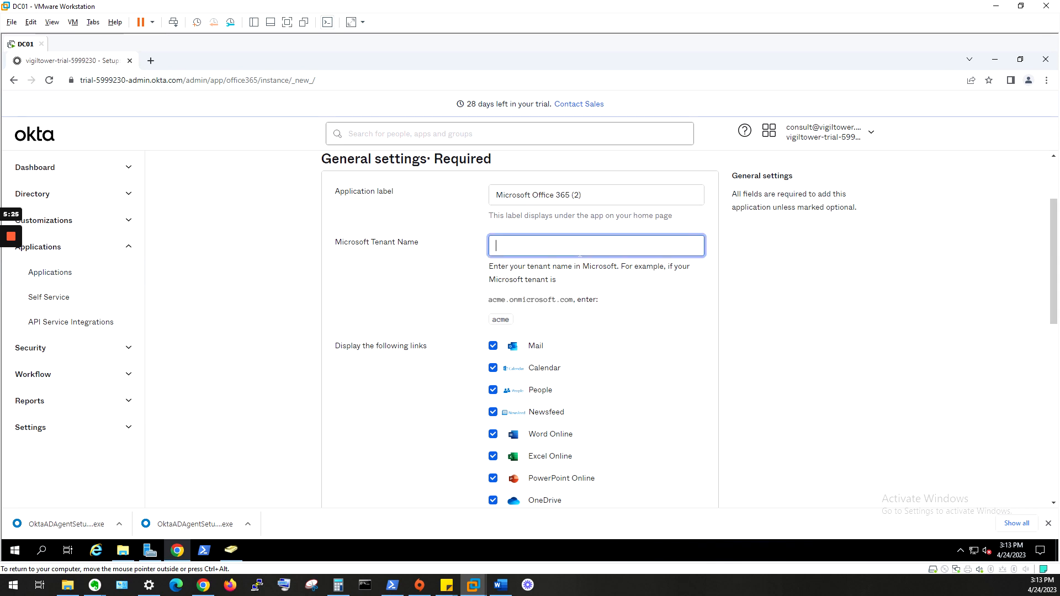
click(506, 300)
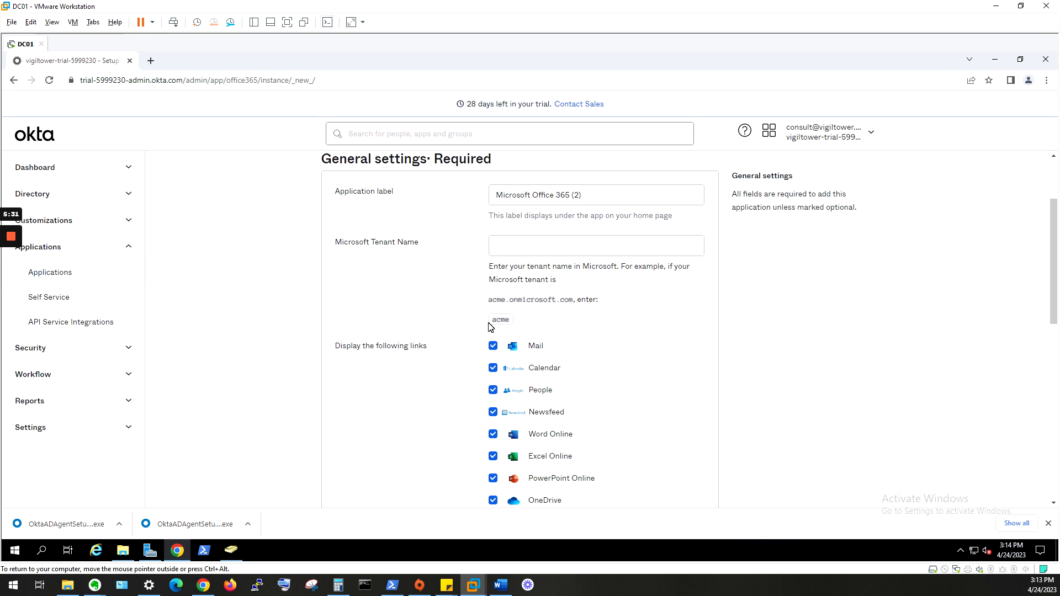
drag(492, 319, 510, 319)
click(587, 248)
text(vi)
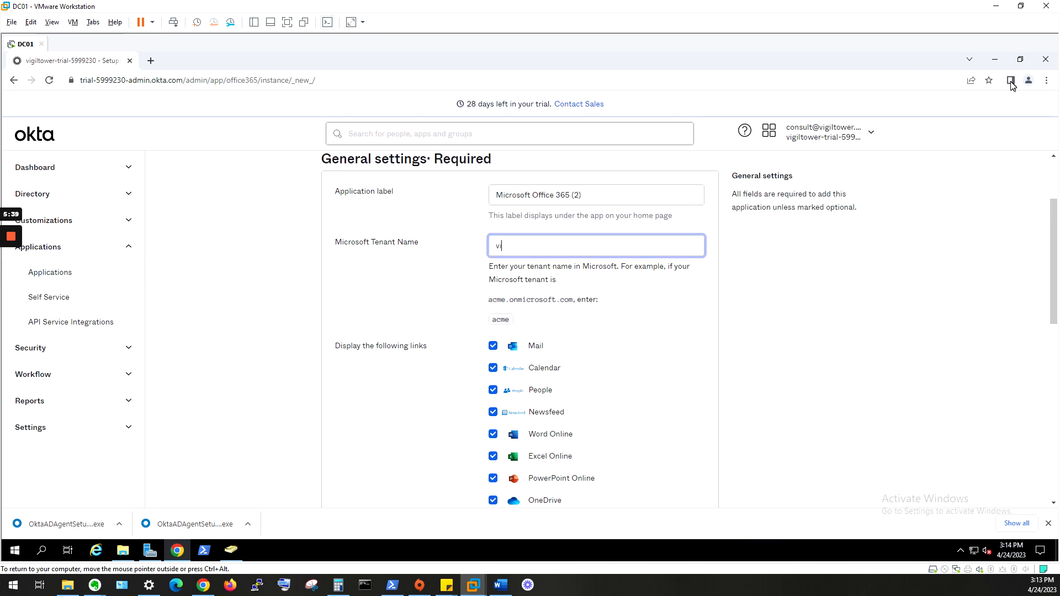
text(giltower)
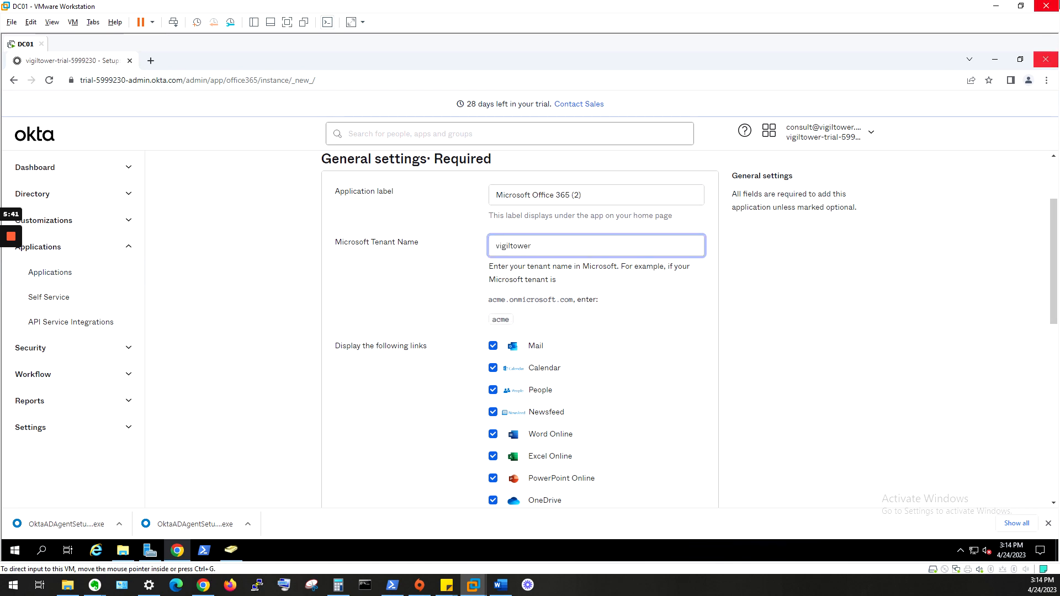
scroll(611, 398, down, 10)
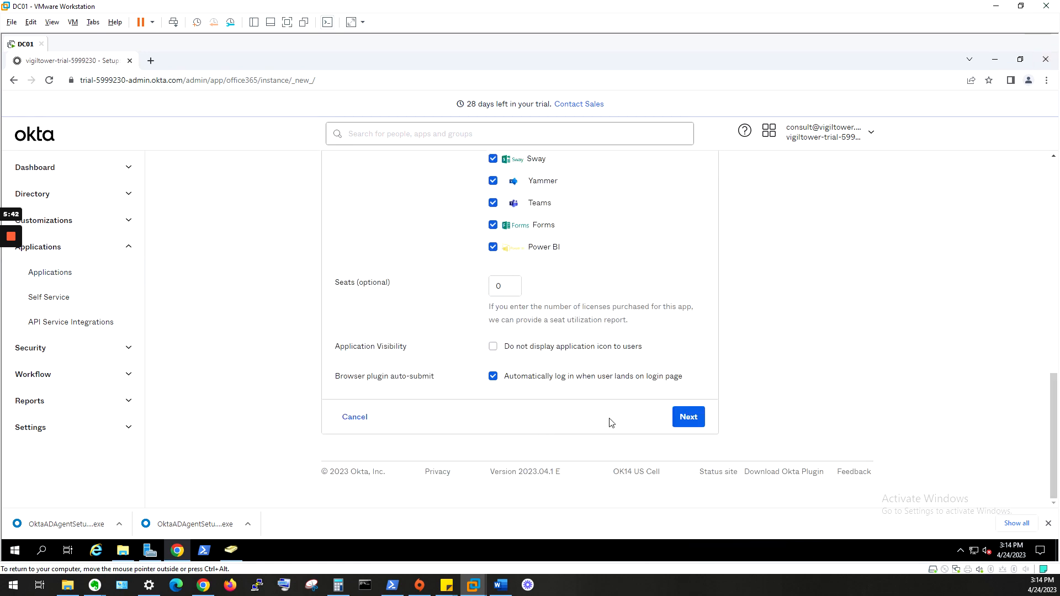
- Continue to Sign-On Options and choose WS-Federation as the sign-on method
click(691, 426)
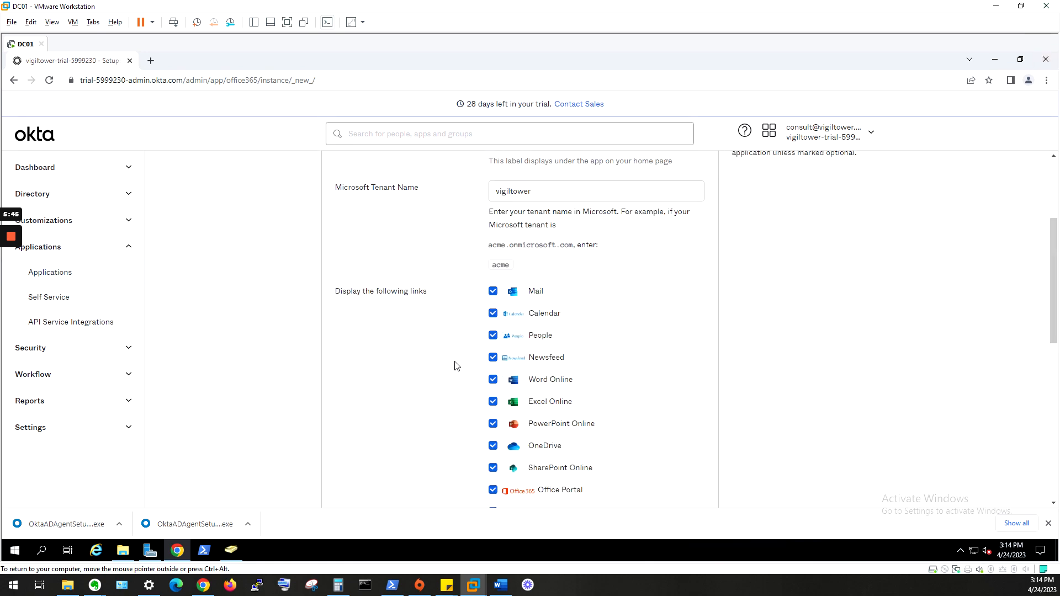
scroll(563, 351, down, 2)
scroll(563, 351, down, 2)
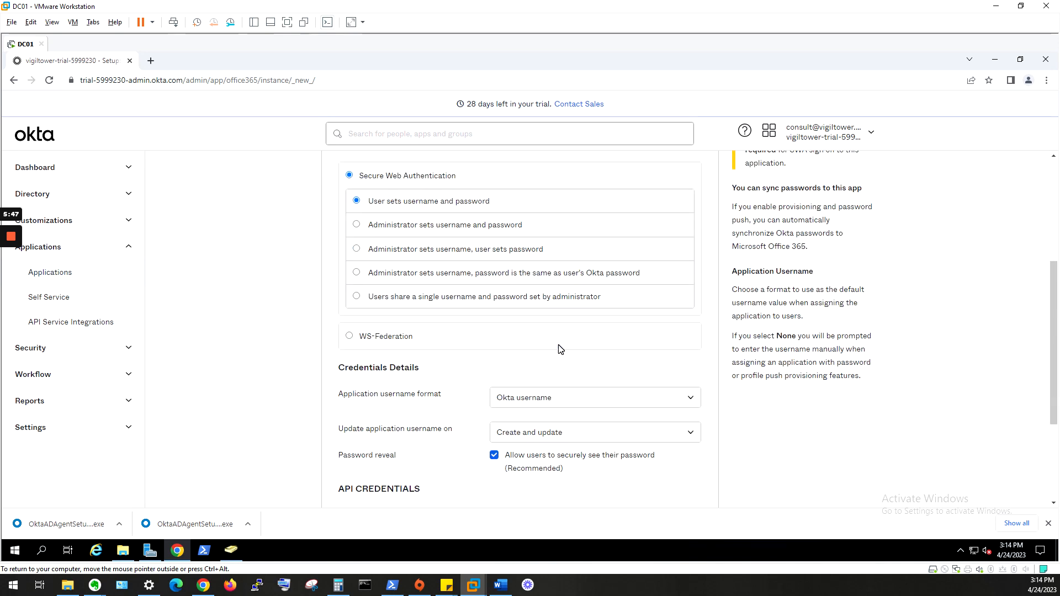
click(371, 338)
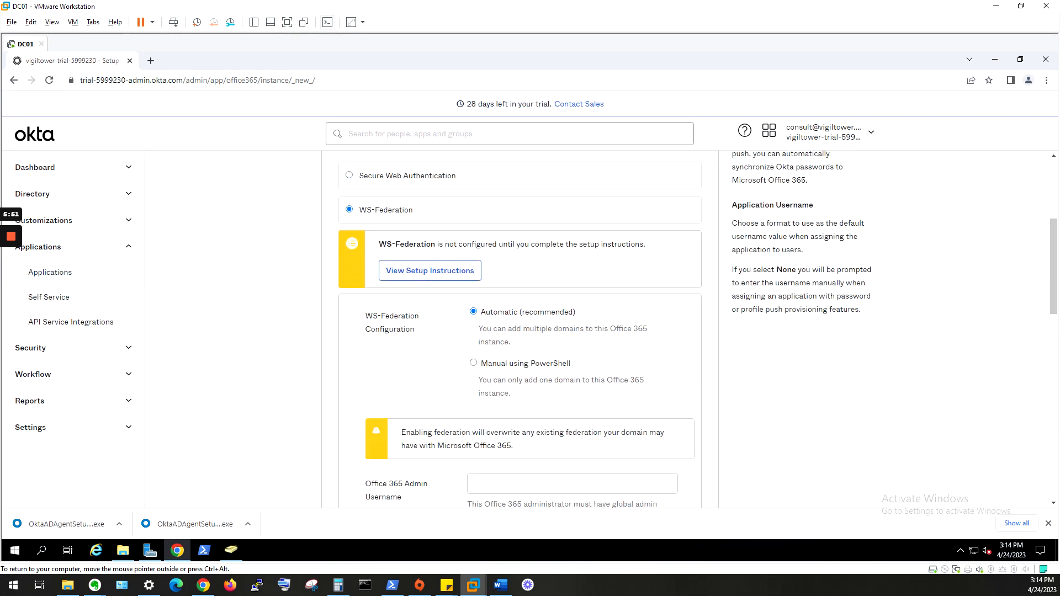
scroll(545, 327, down, 3)
click(546, 320)
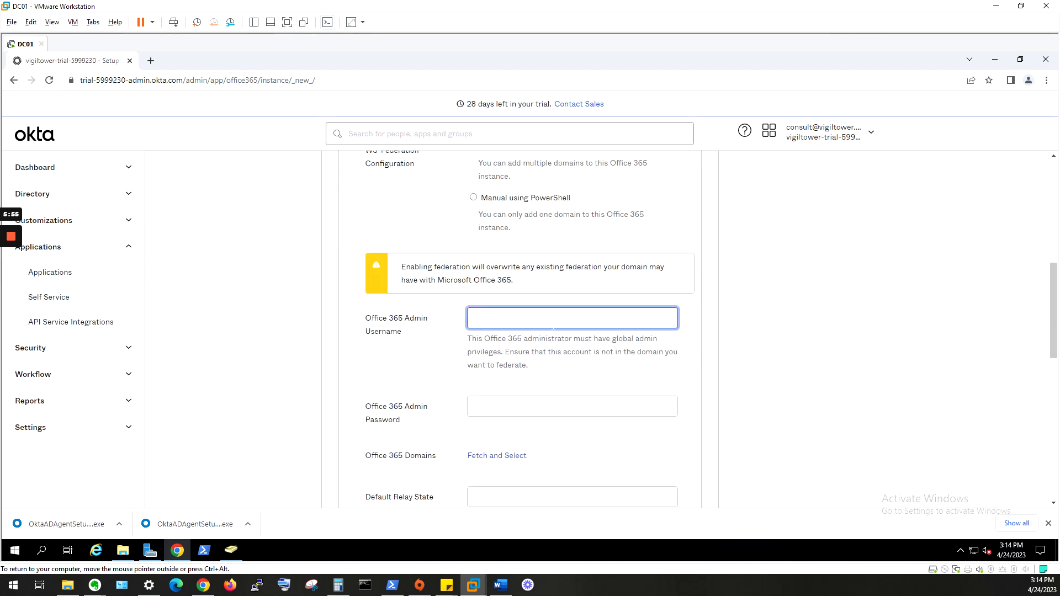
- Tick 'Allow administrator to consent for Advanced API access' and return to the form's top
scroll(552, 328, down, 4)
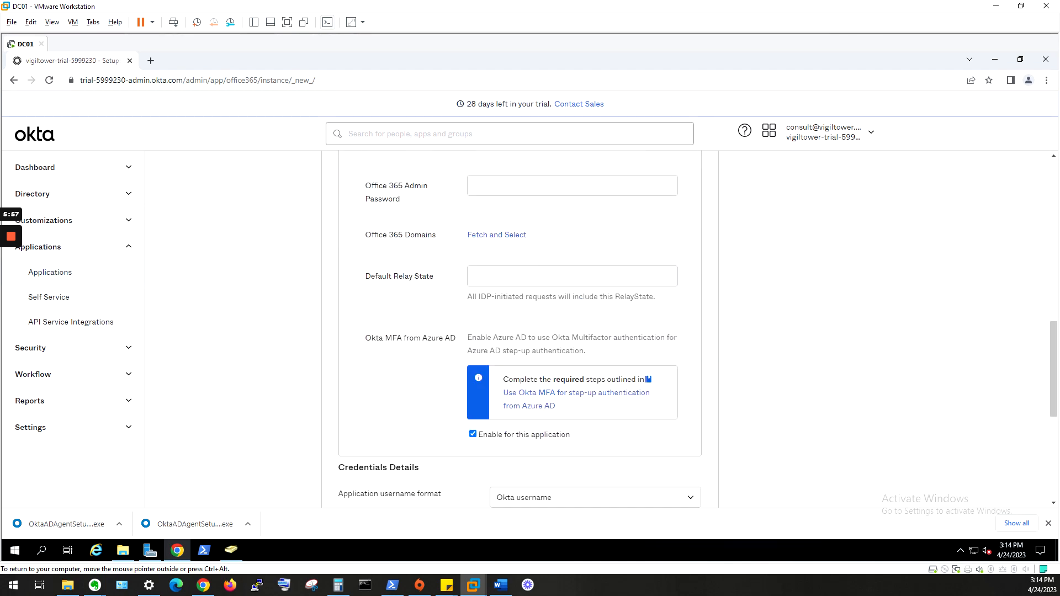
scroll(521, 245, up, 3)
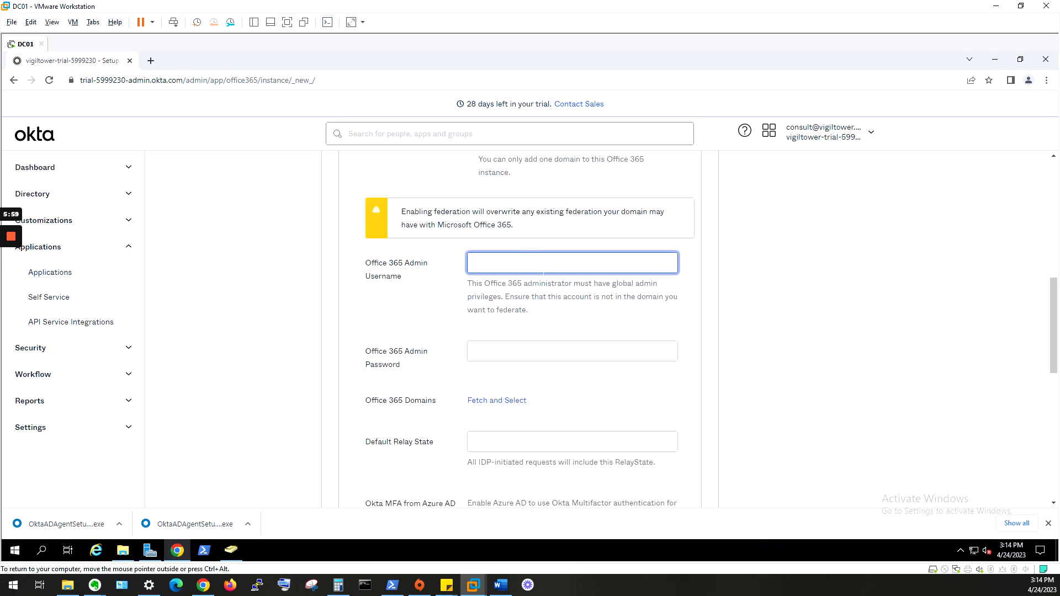
scroll(540, 283, down, 3)
scroll(555, 256, up, 3)
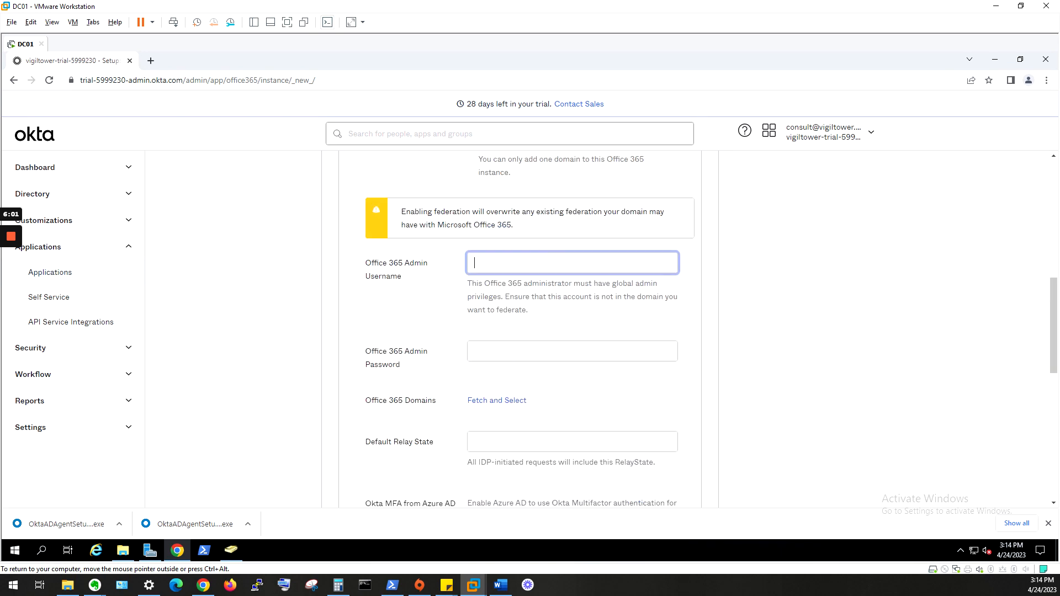
scroll(557, 249, down, 4)
scroll(554, 272, down, 1)
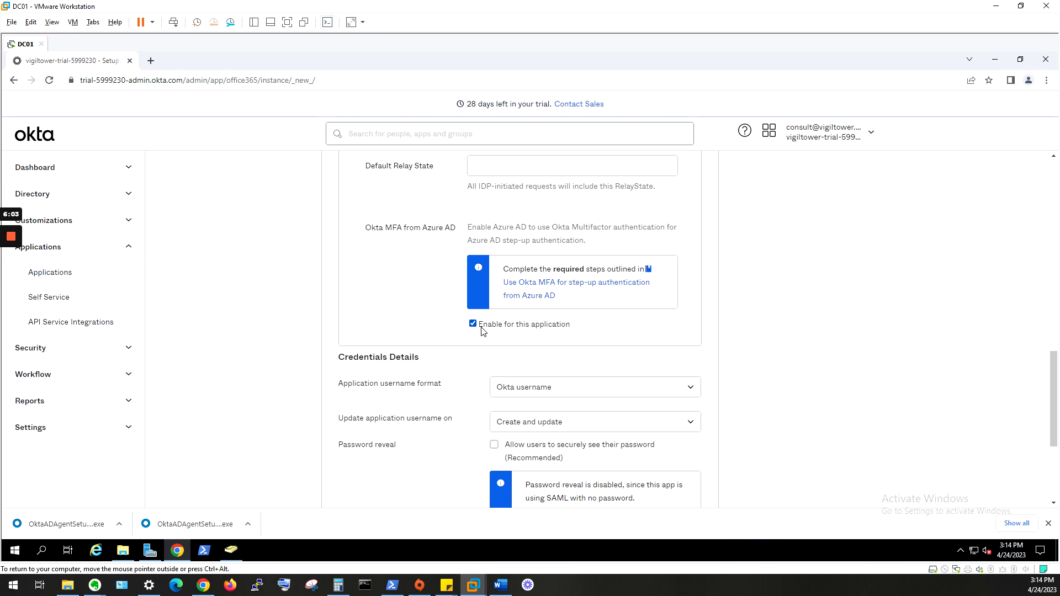
scroll(781, 374, down, 3)
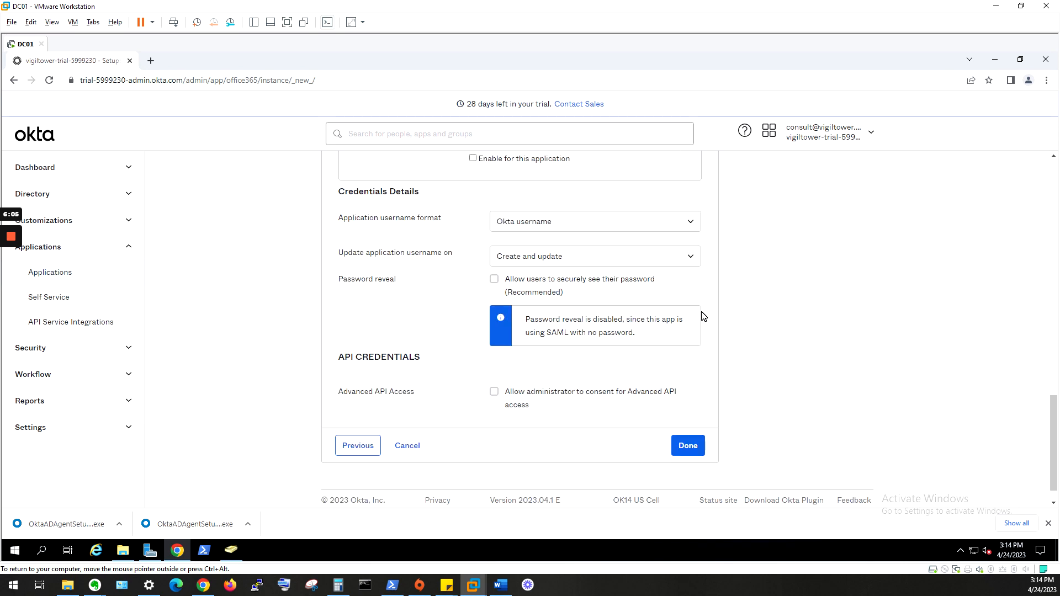
click(493, 393)
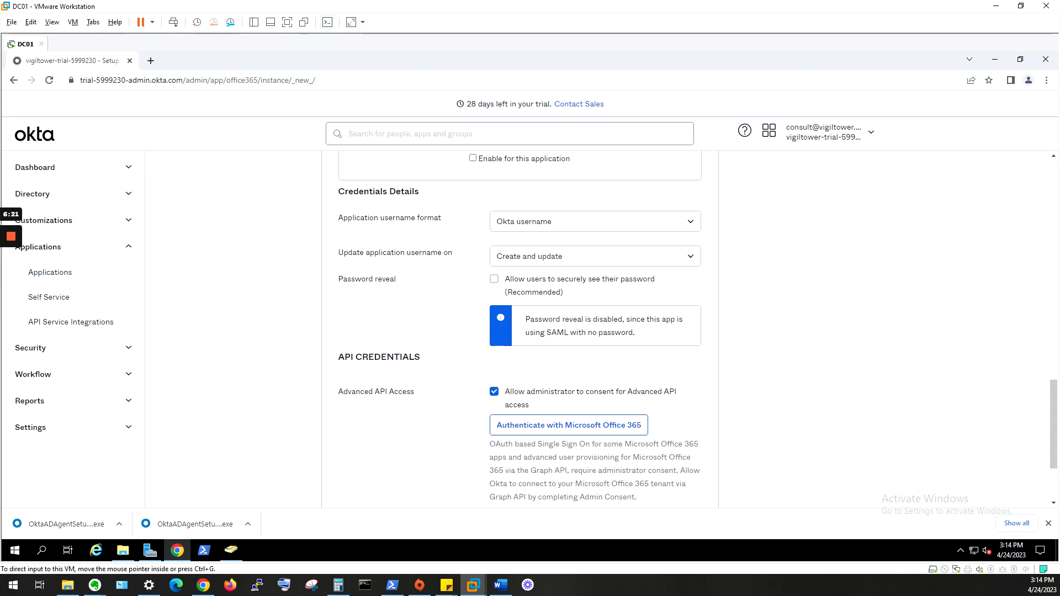
scroll(836, 281, up, 15)
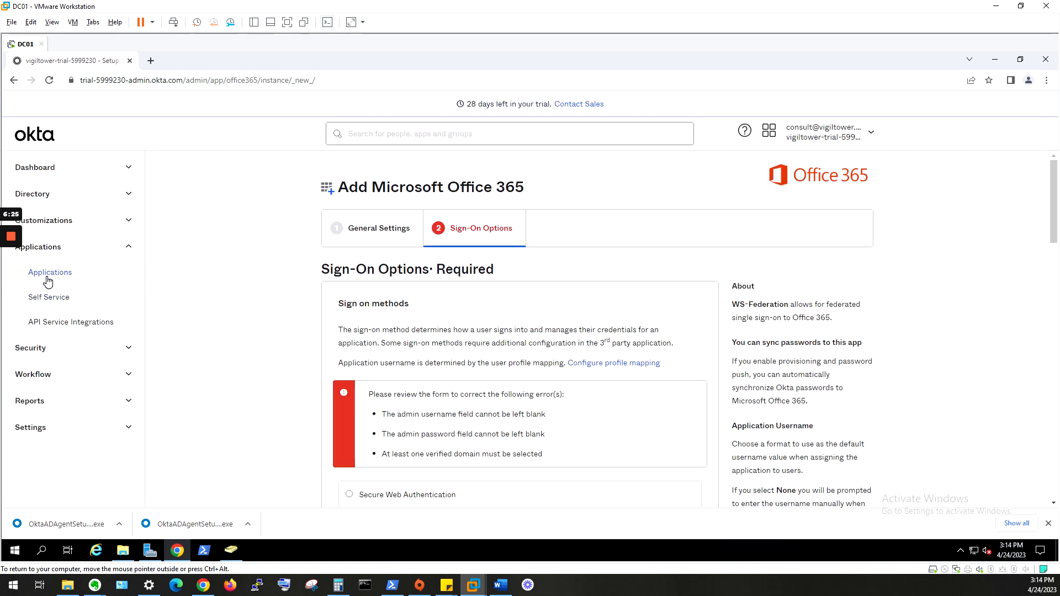
- Show the existing Microsoft Office 365 app's Provisioning settings from the Applications list
click(51, 272)
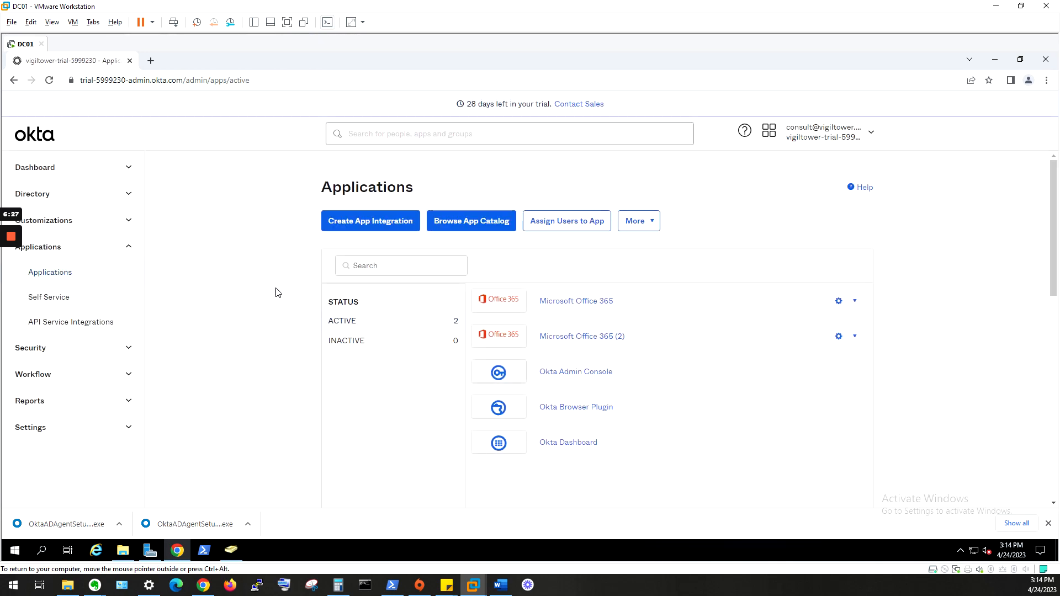
click(604, 303)
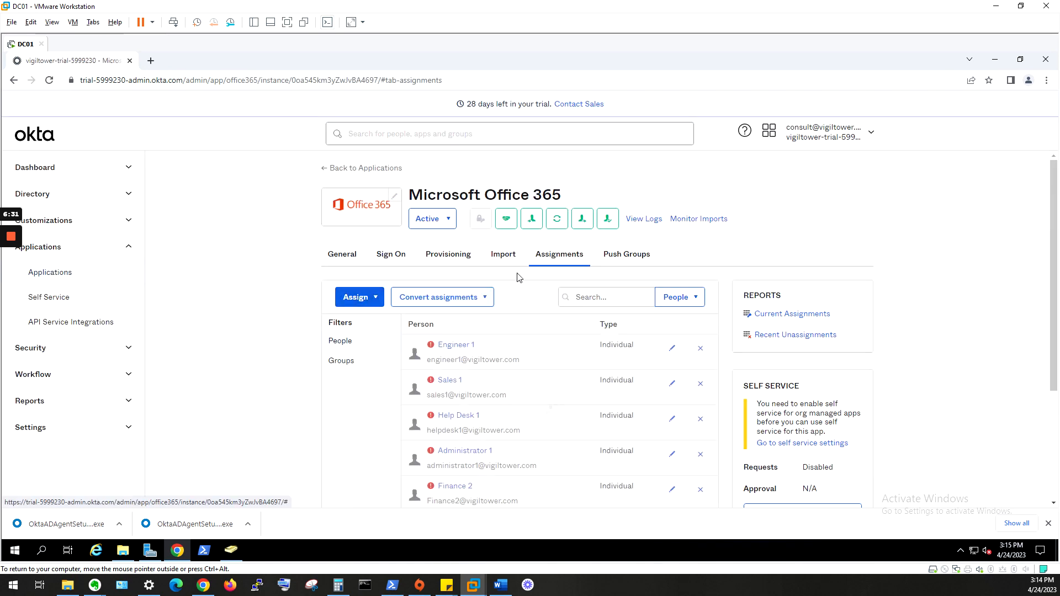
click(463, 263)
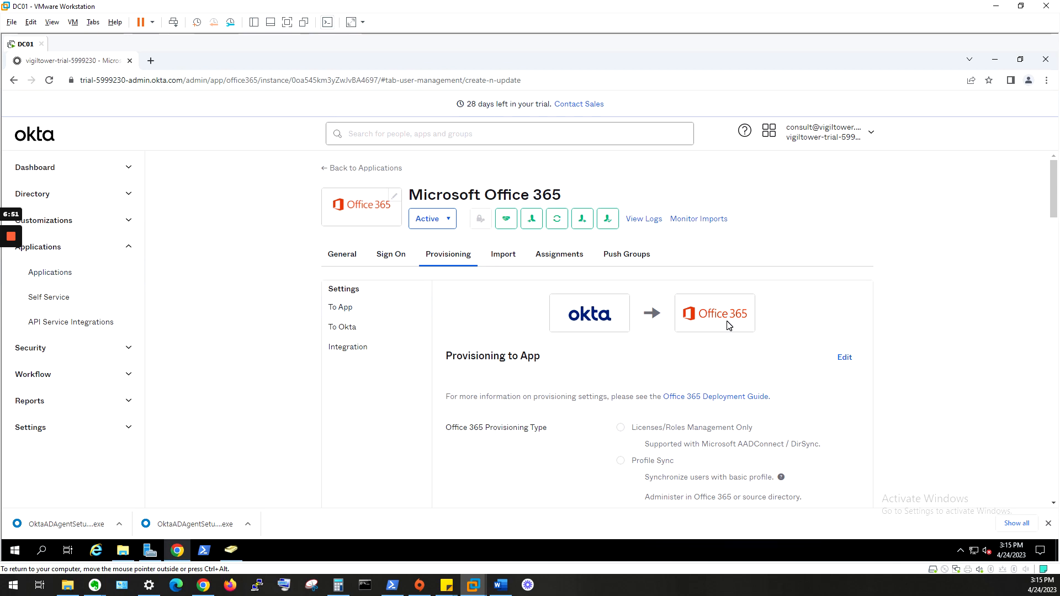
scroll(720, 329, down, 2)
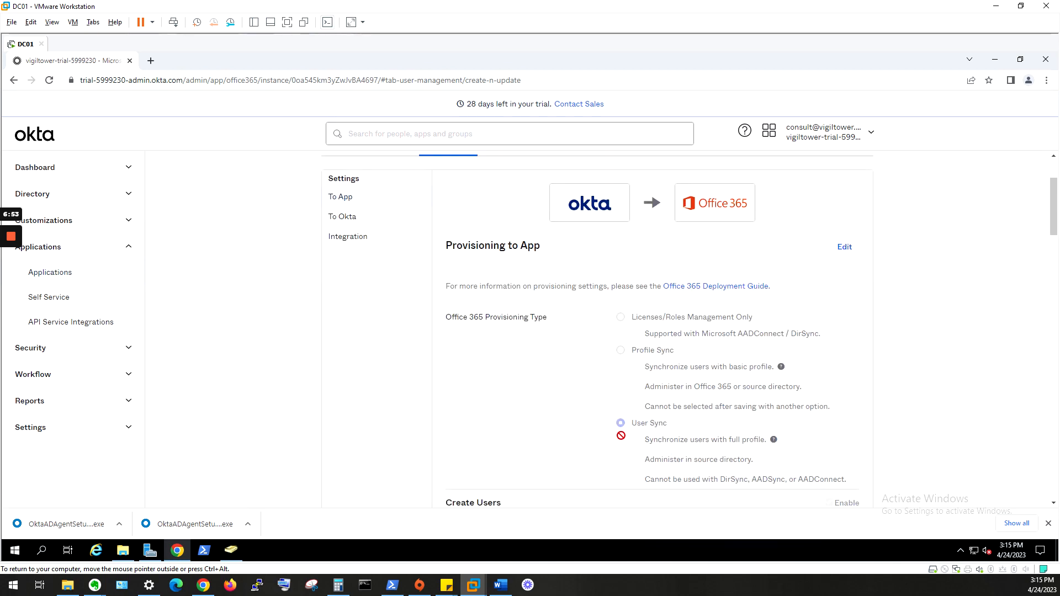
scroll(629, 452, down, 5)
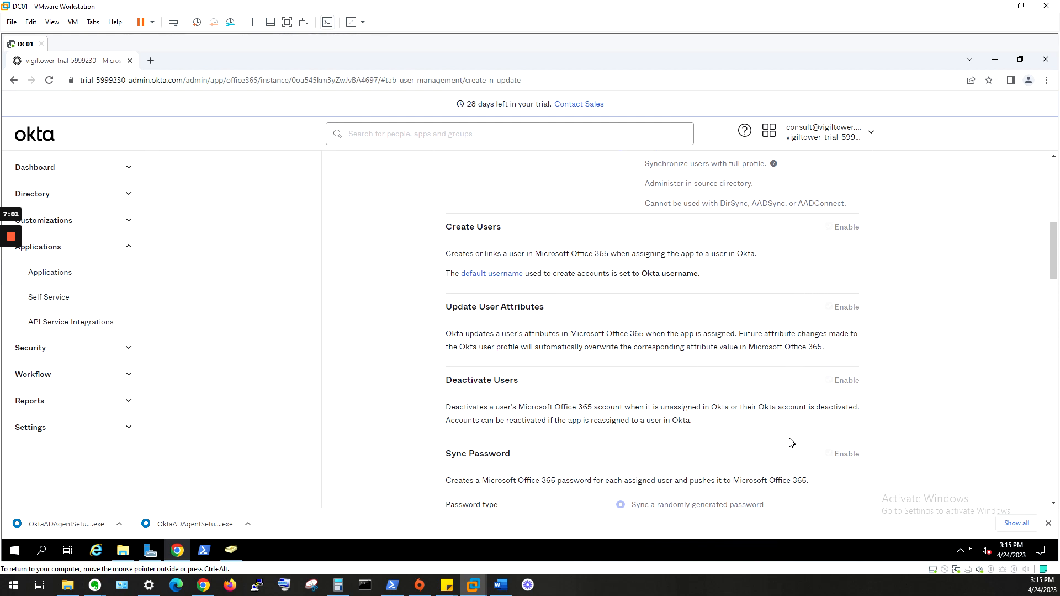
scroll(791, 443, down, 1)
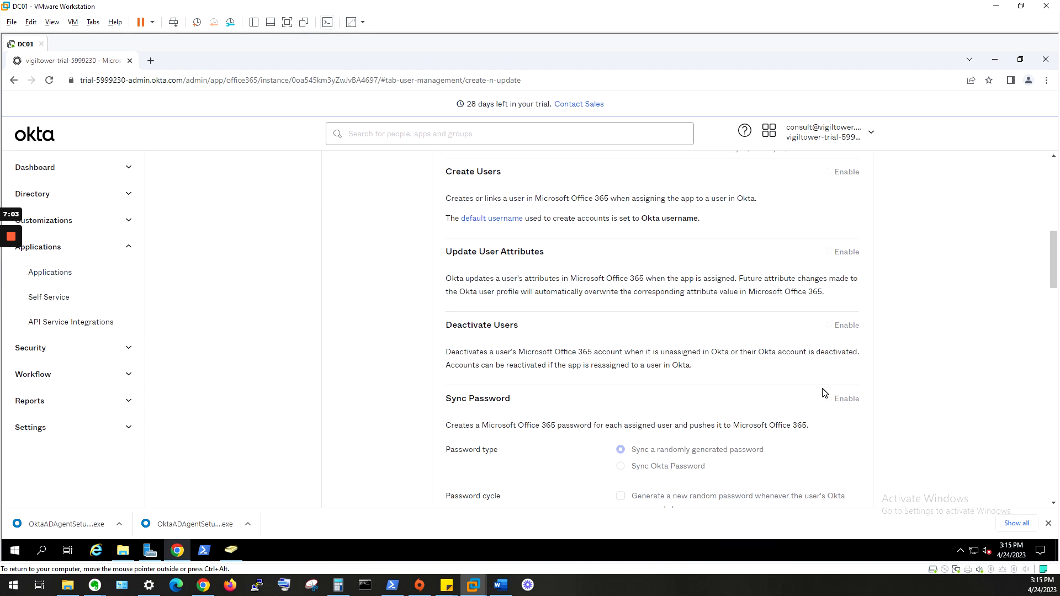
scroll(821, 393, down, 13)
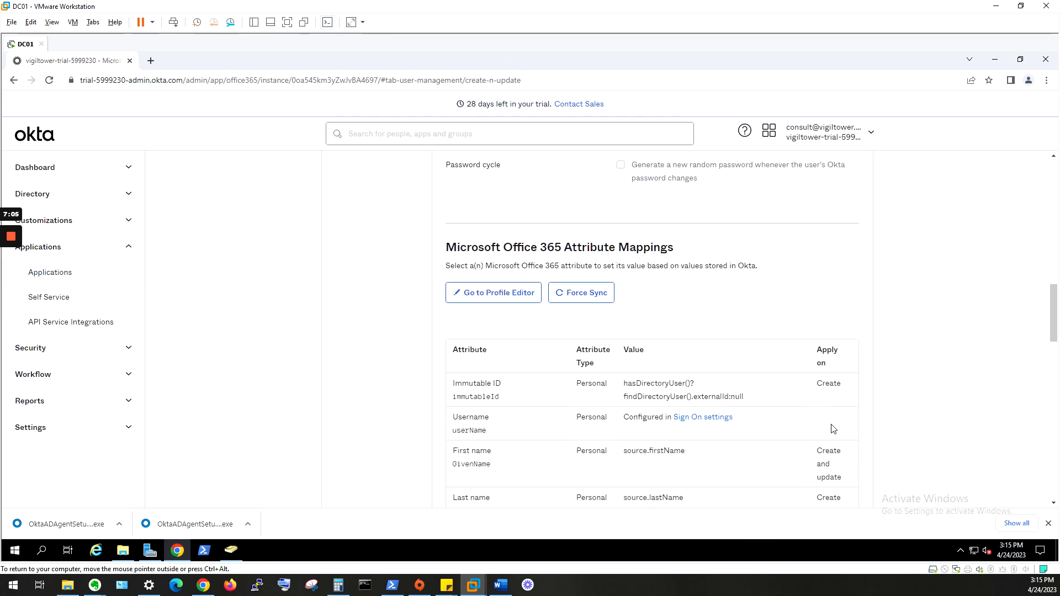
scroll(856, 440, down, 9)
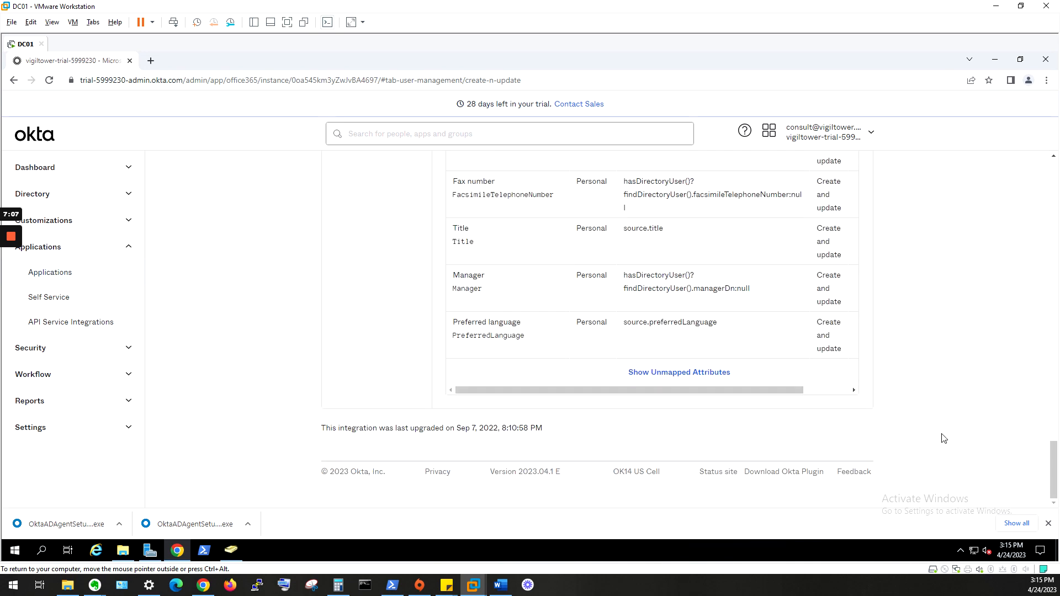
scroll(896, 394, up, 12)
scroll(896, 394, up, 15)
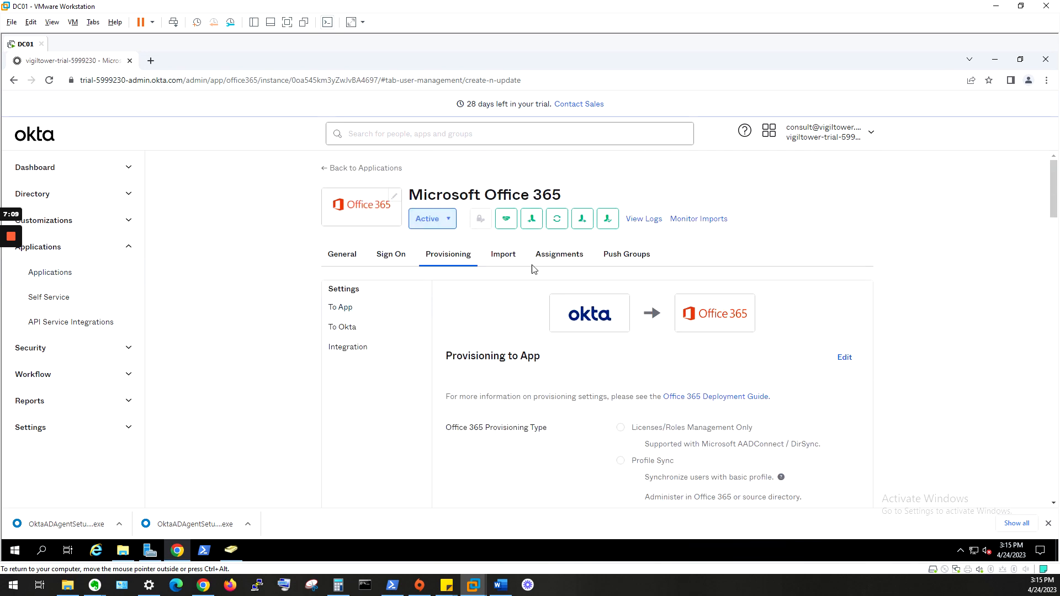
- List the Office 365 app's seven assigned users without assigning anyone, then open a blank browser tab
click(550, 257)
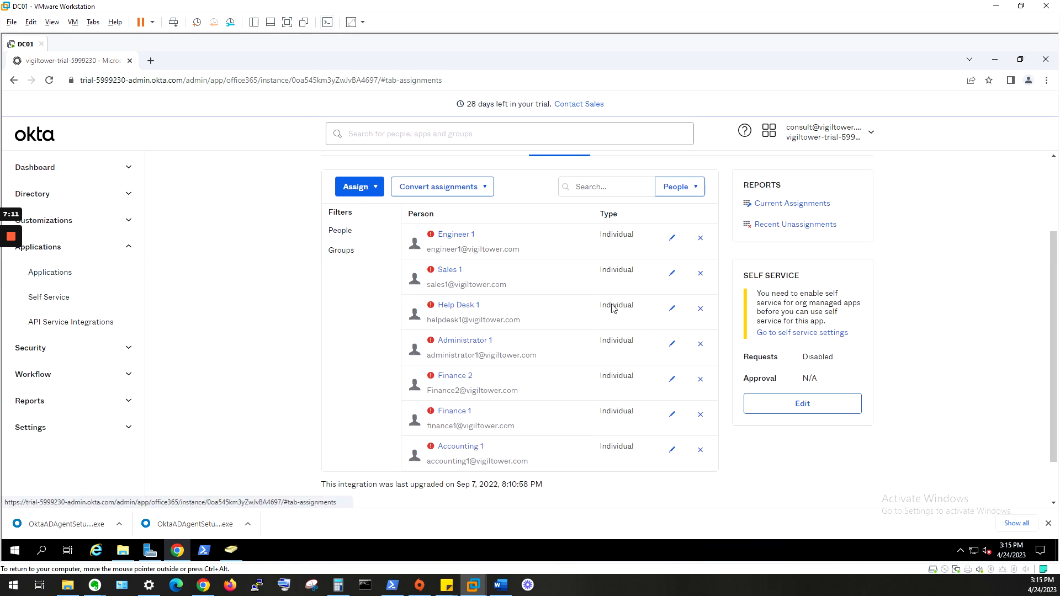
click(380, 192)
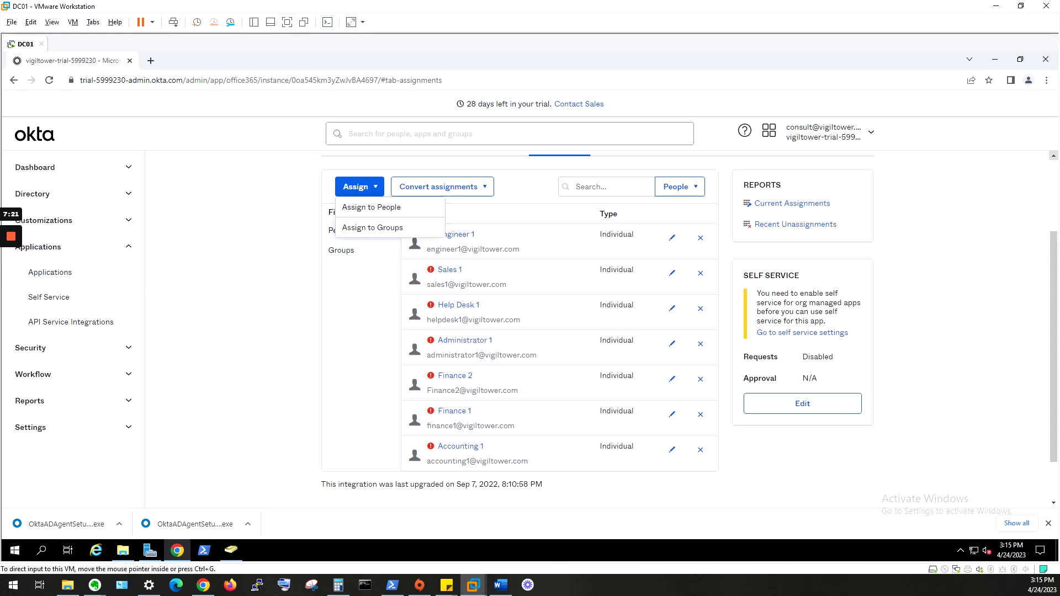
click(371, 281)
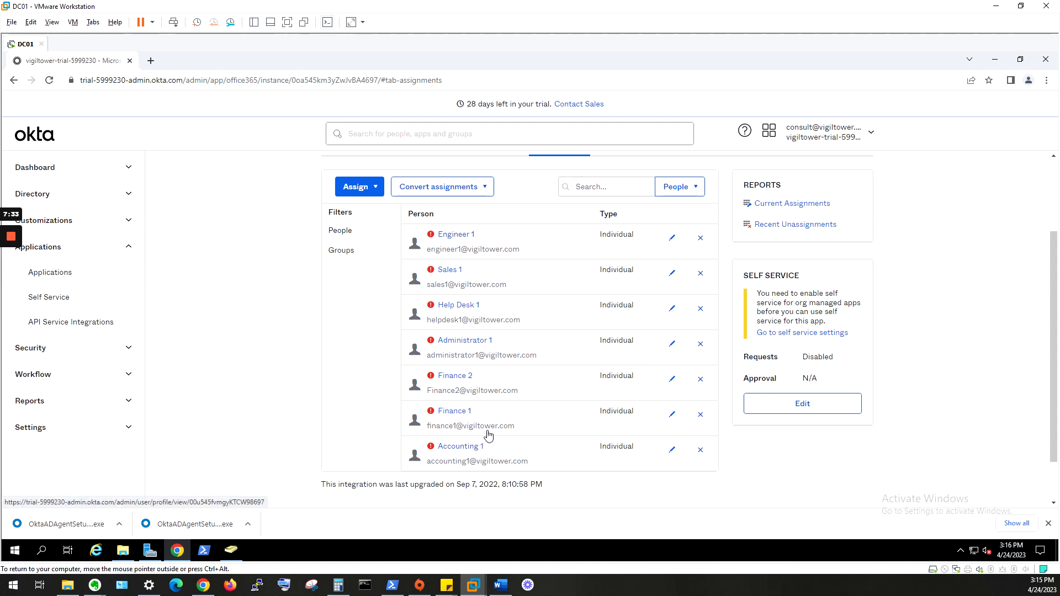
click(151, 60)
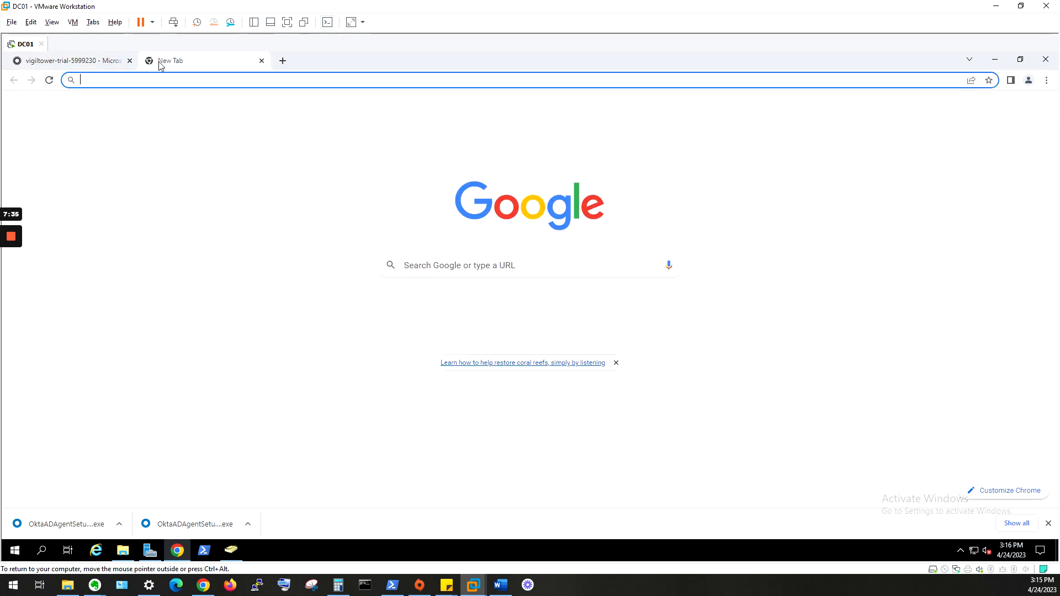
- Show the Vigil Tower directory's eight users in the Azure portal at portal.azure.com
text(portal.azure.com)
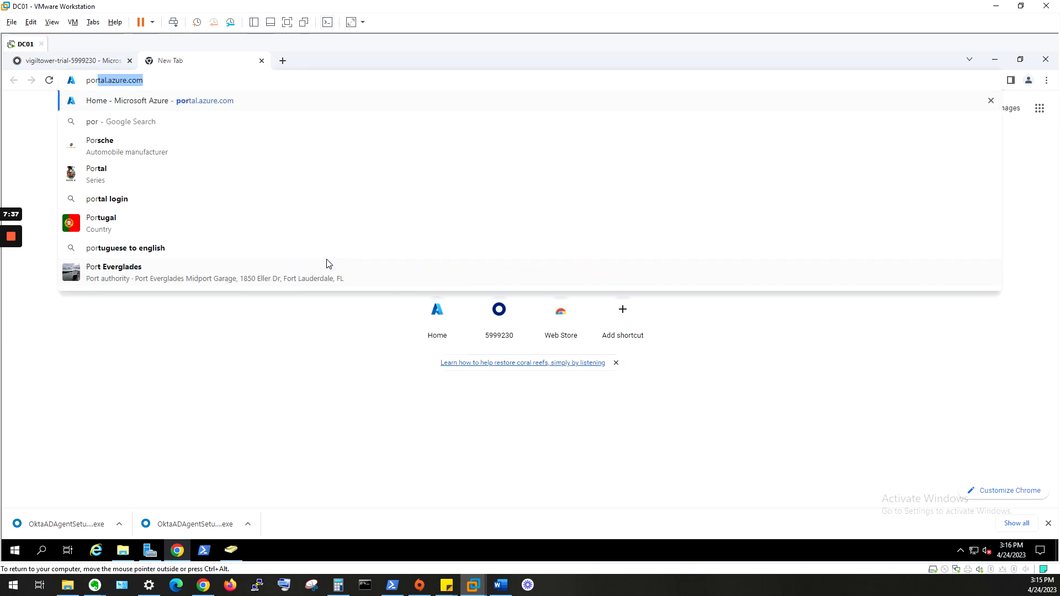
key(Return)
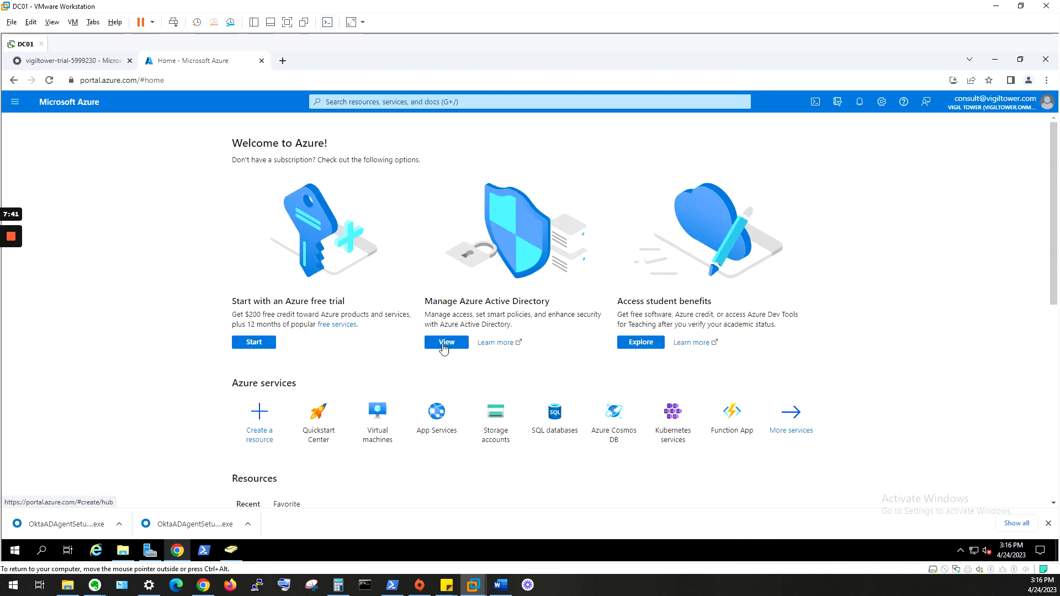
click(445, 341)
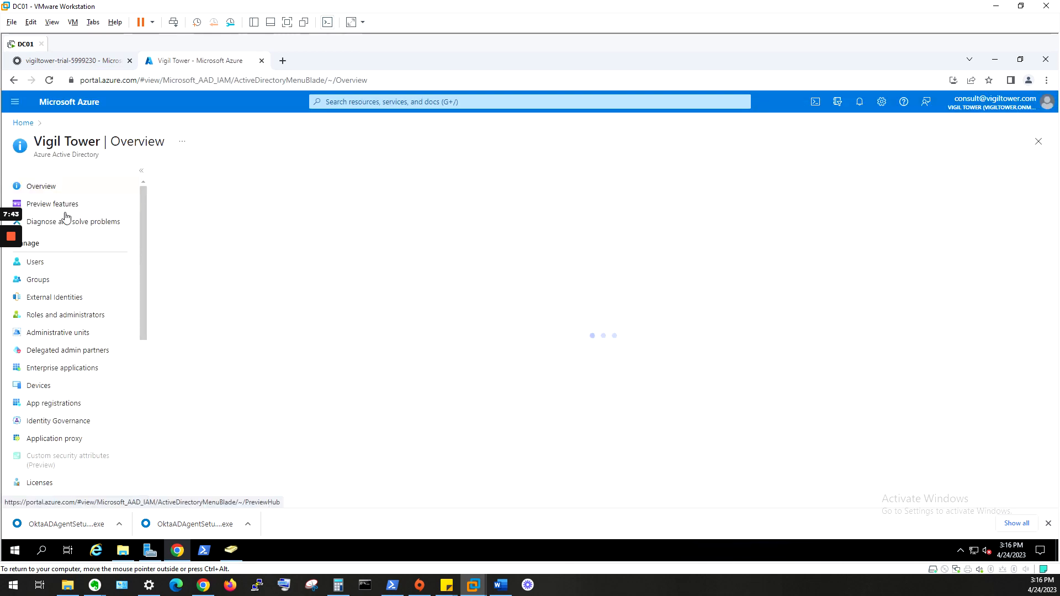
click(61, 263)
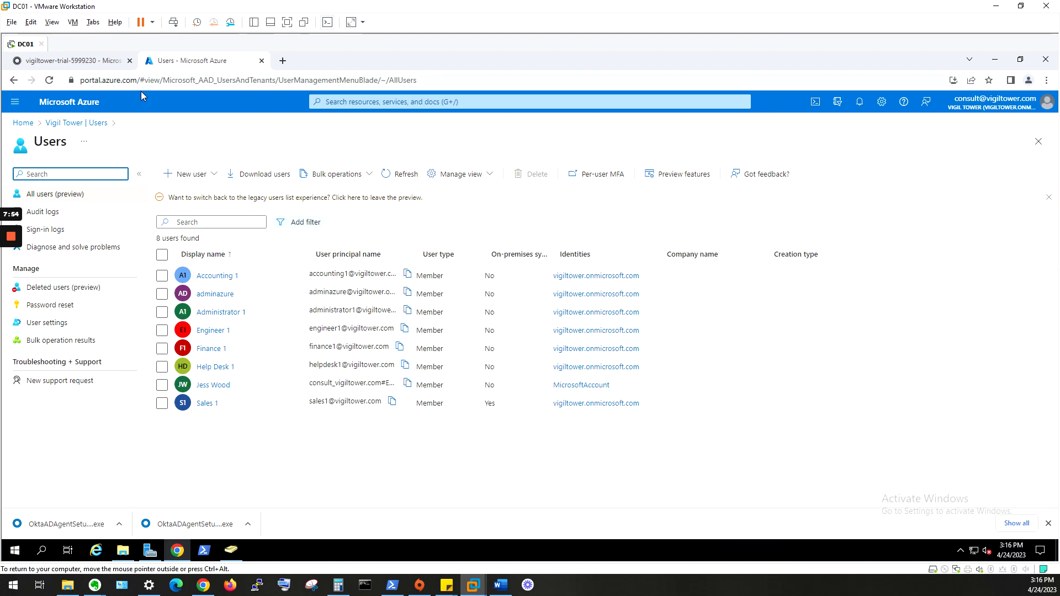
- Open an Incognito window and start entering the portal address
key(ctrl+l)
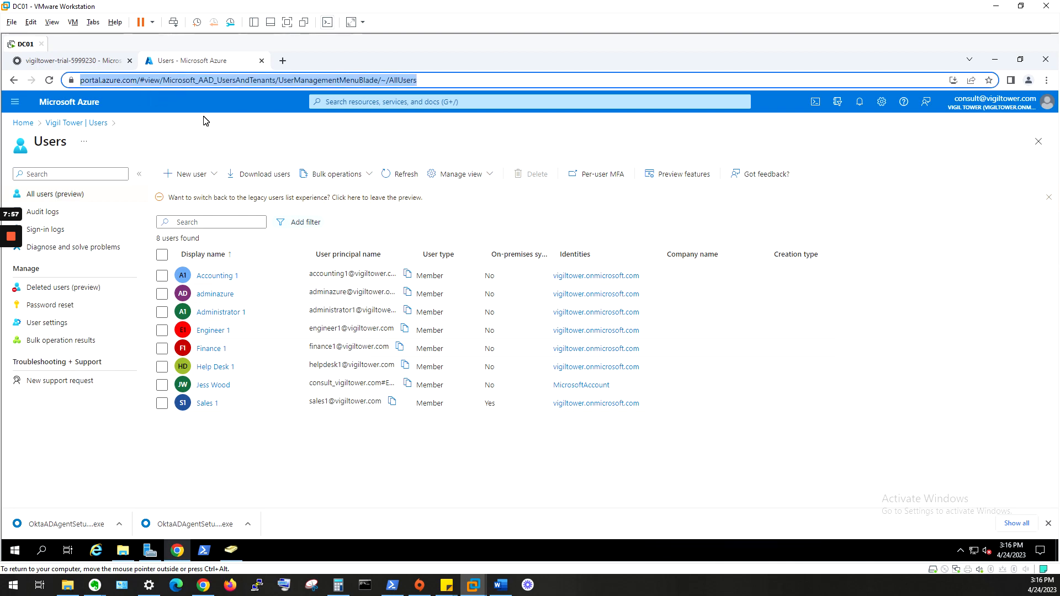
key(ctrl+shift+n)
text(po)
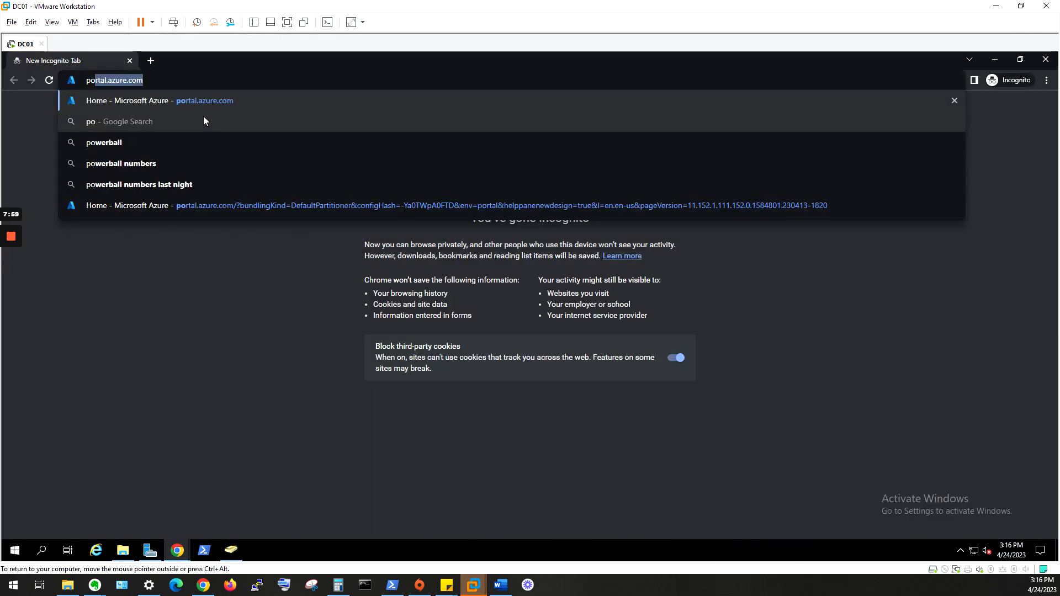
text(rtaal.)
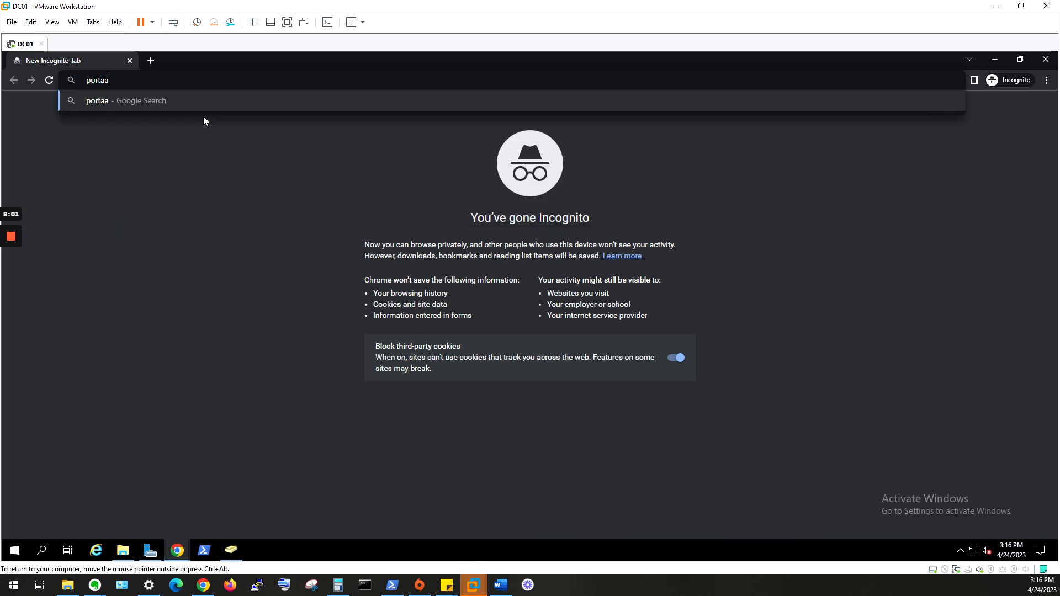
- Load portal.office.com in the Incognito window, then bring Active Directory Users and Computers forward
key(BackSpace)
key(BackSpace)
key(BackSpace)
text(l.off)
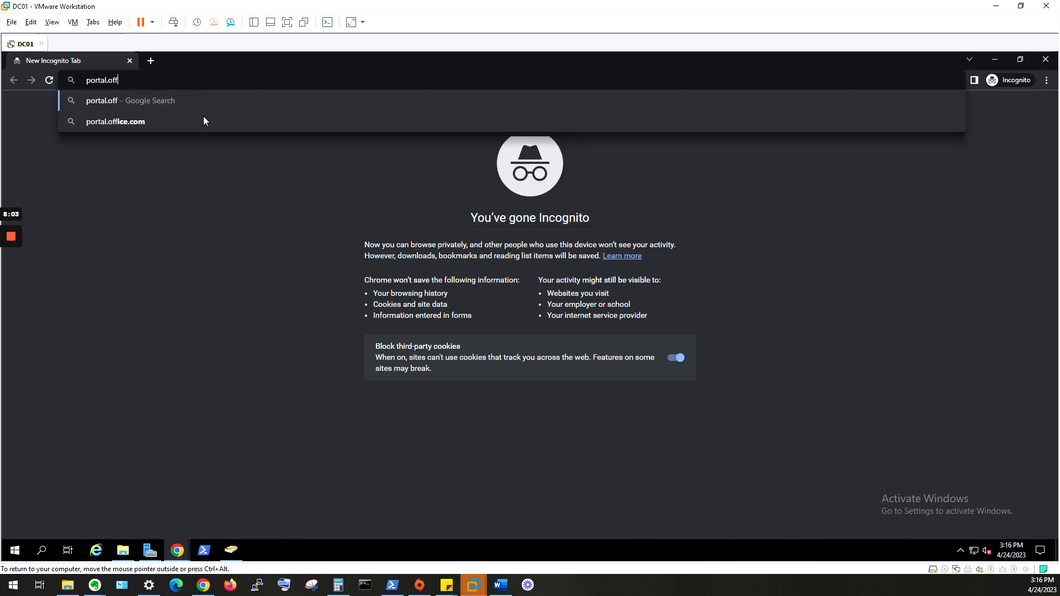
text(ice.com)
key(Return)
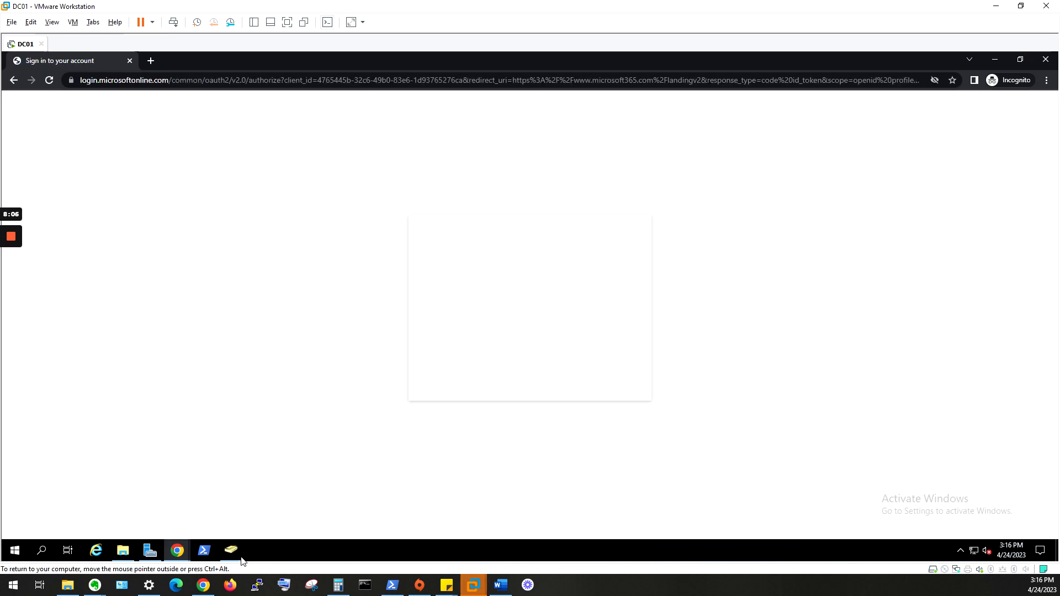
click(231, 550)
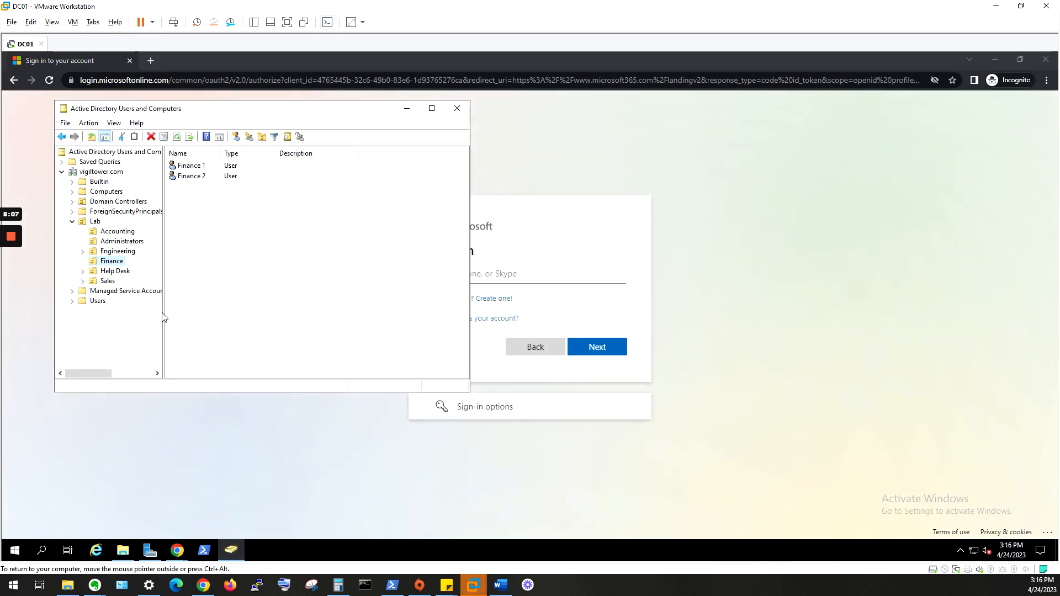
- Check Help Desk 1's group memberships and logon name in ADUC, then close it
click(107, 281)
click(116, 270)
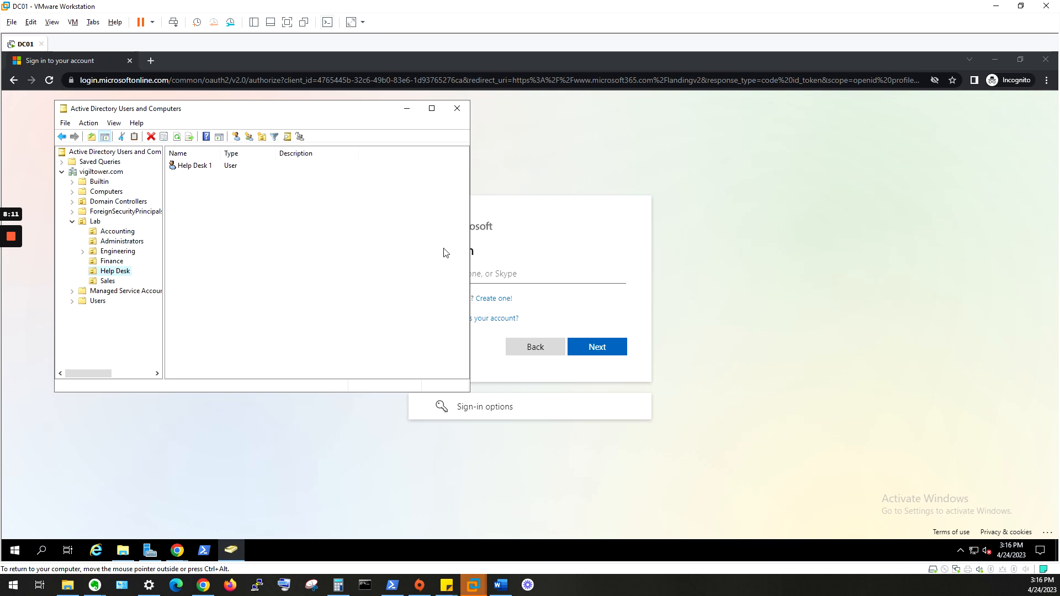
double_click(289, 167)
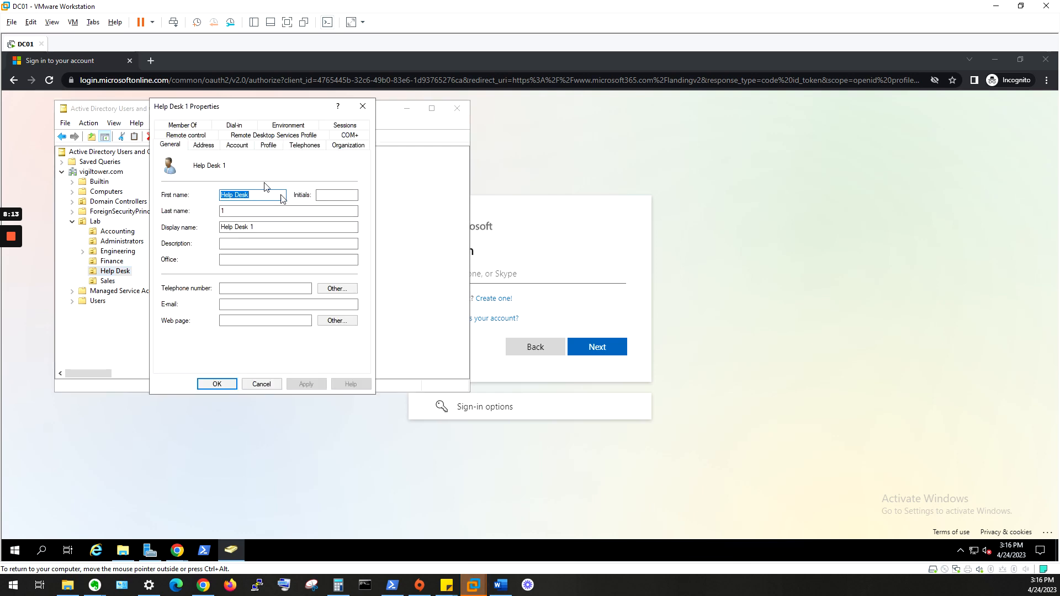
click(196, 126)
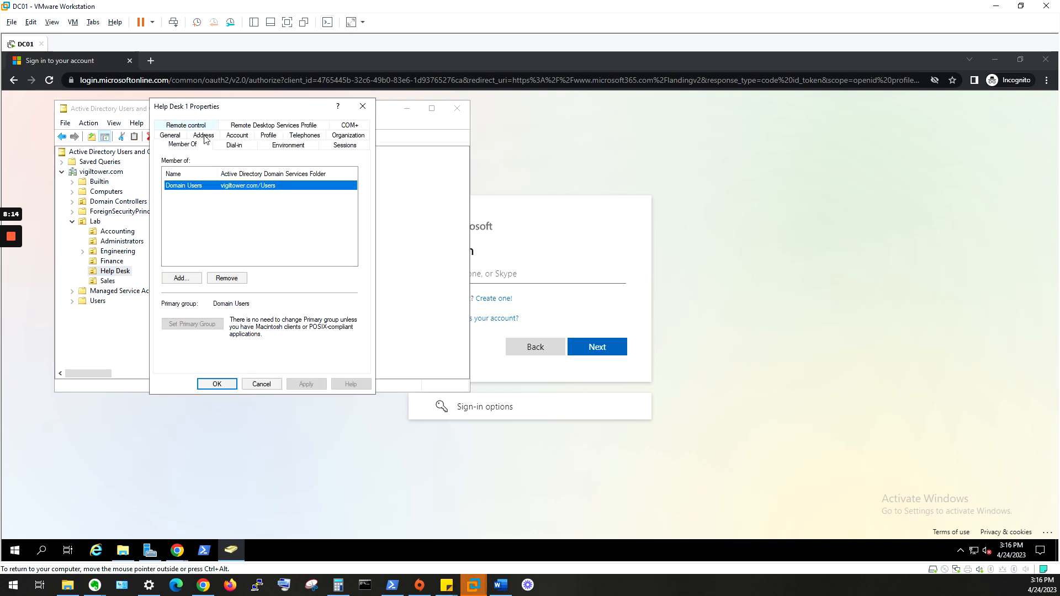
click(232, 137)
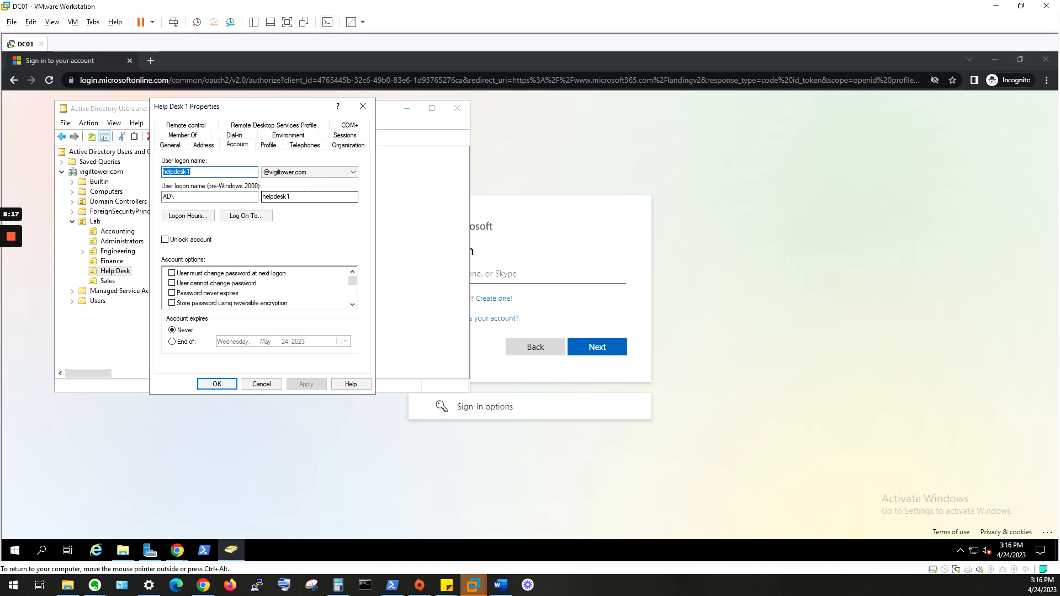
click(596, 295)
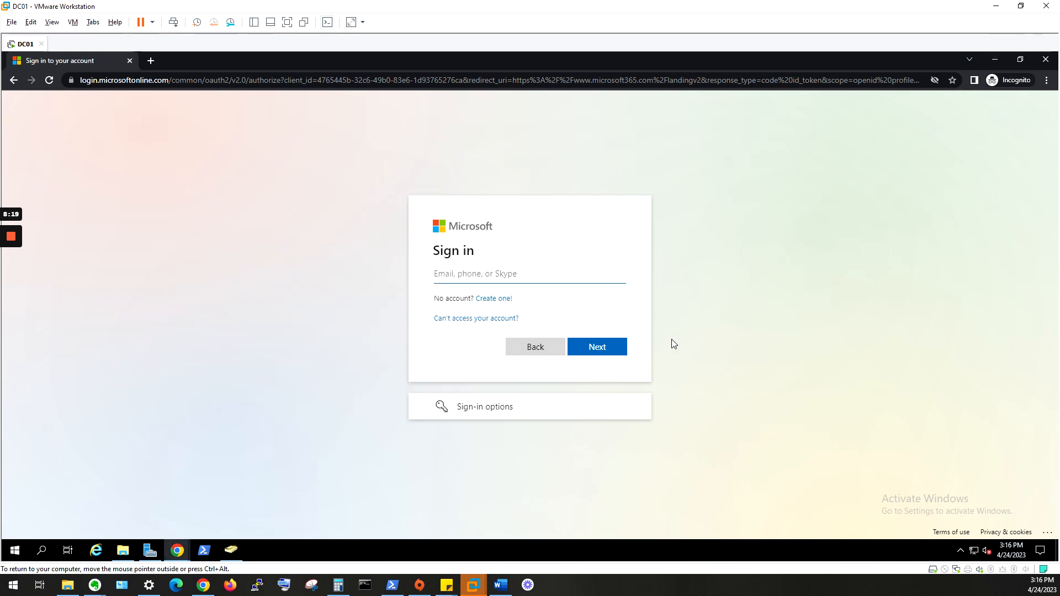
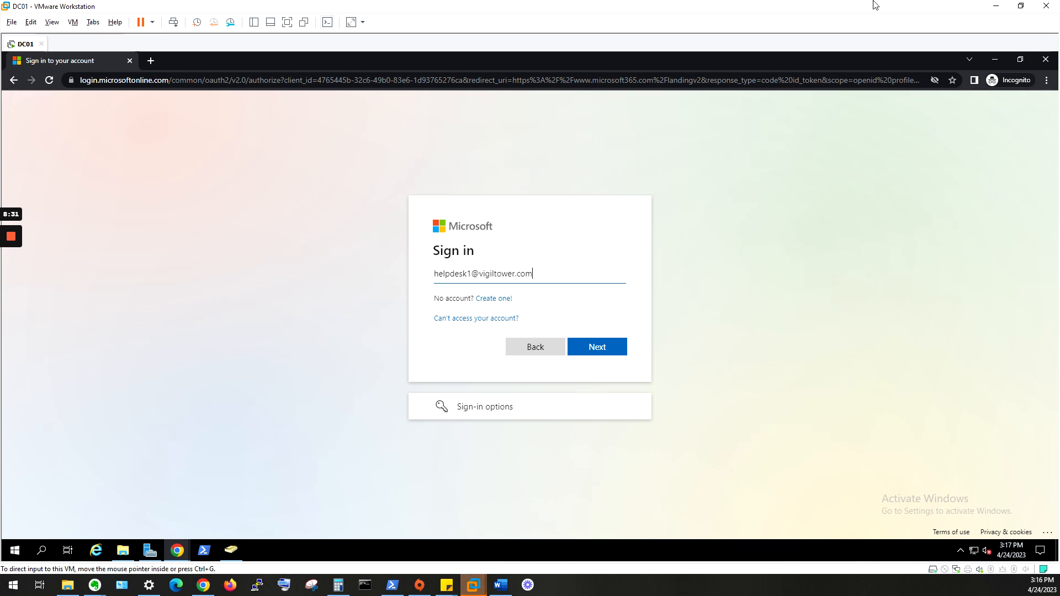
- Sign in to Microsoft 365 with the help desk user's e-mail address and password
click(596, 348)
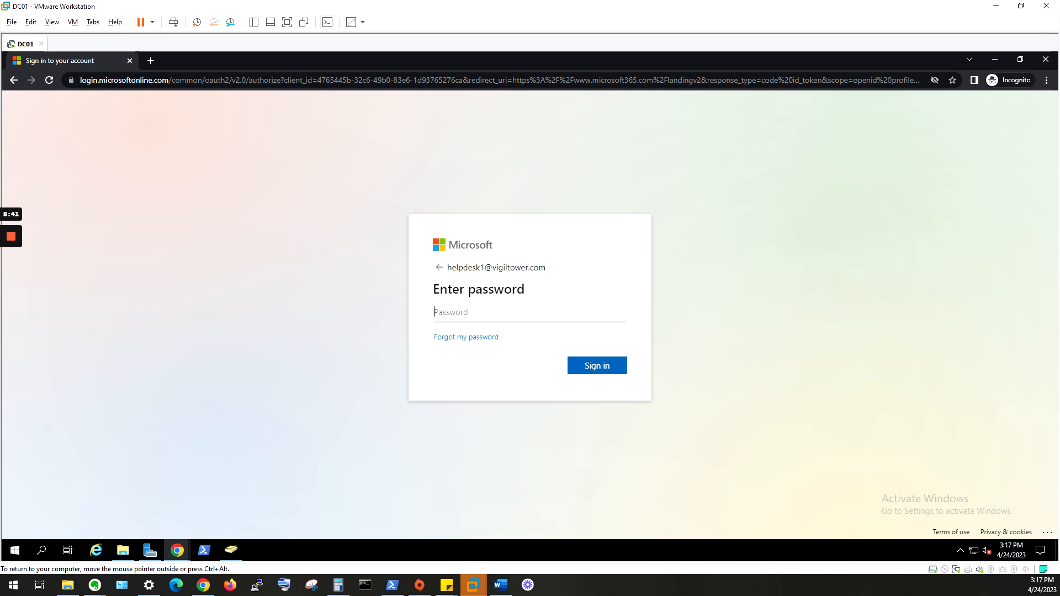
text(••••••••)
key(Return)
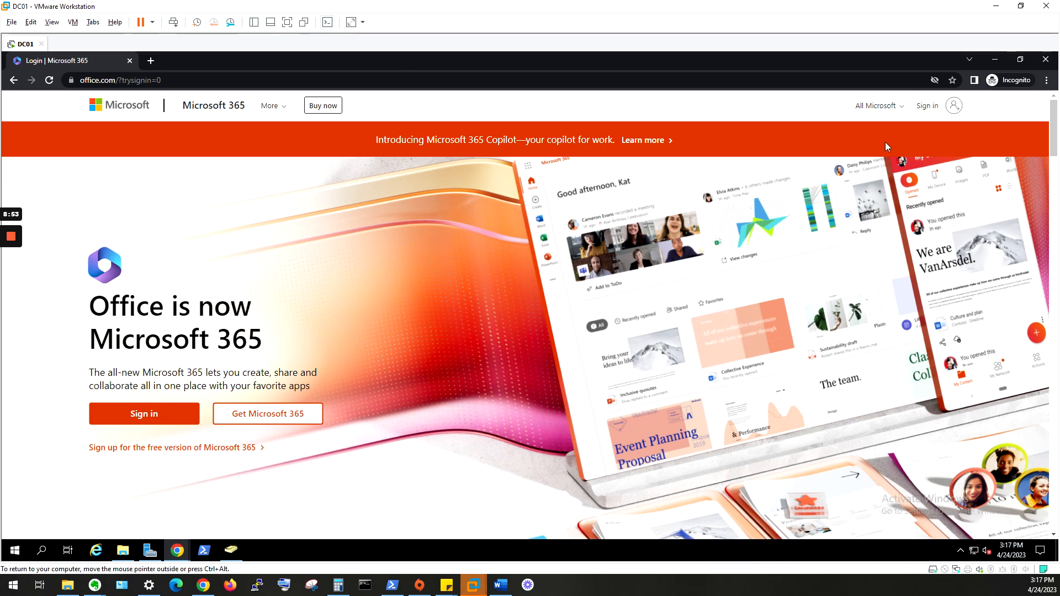
- Restart Microsoft 365 sign-in on office.com and resubmit the help desk user's e-mail address
click(927, 105)
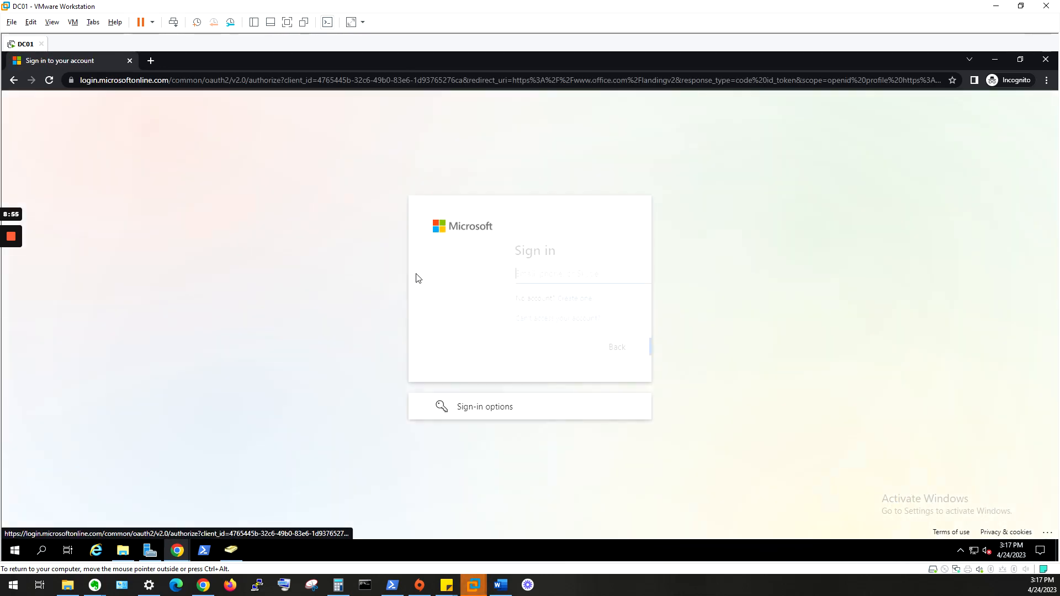
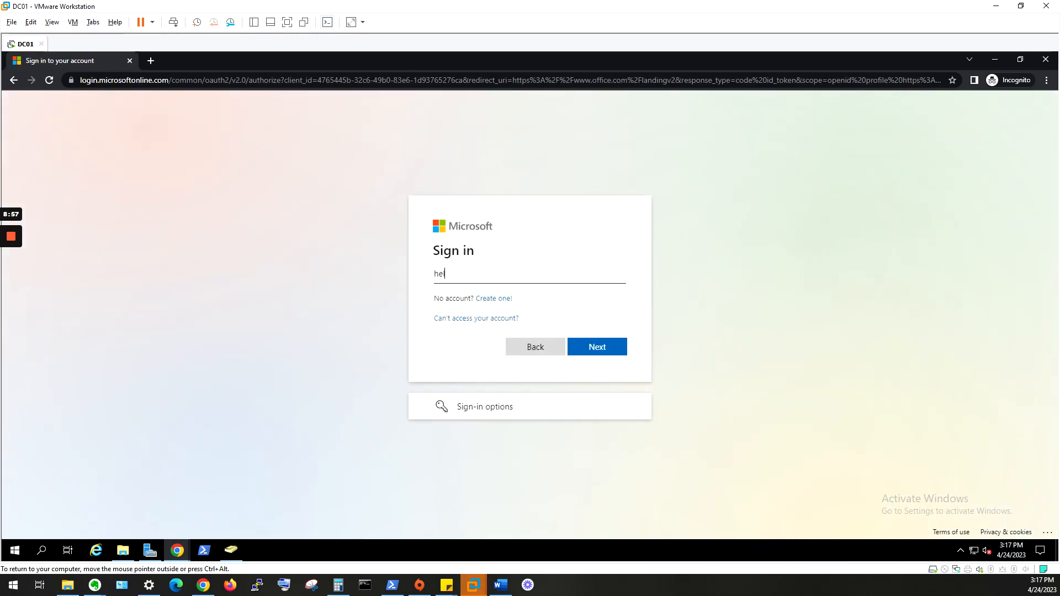
key(Return)
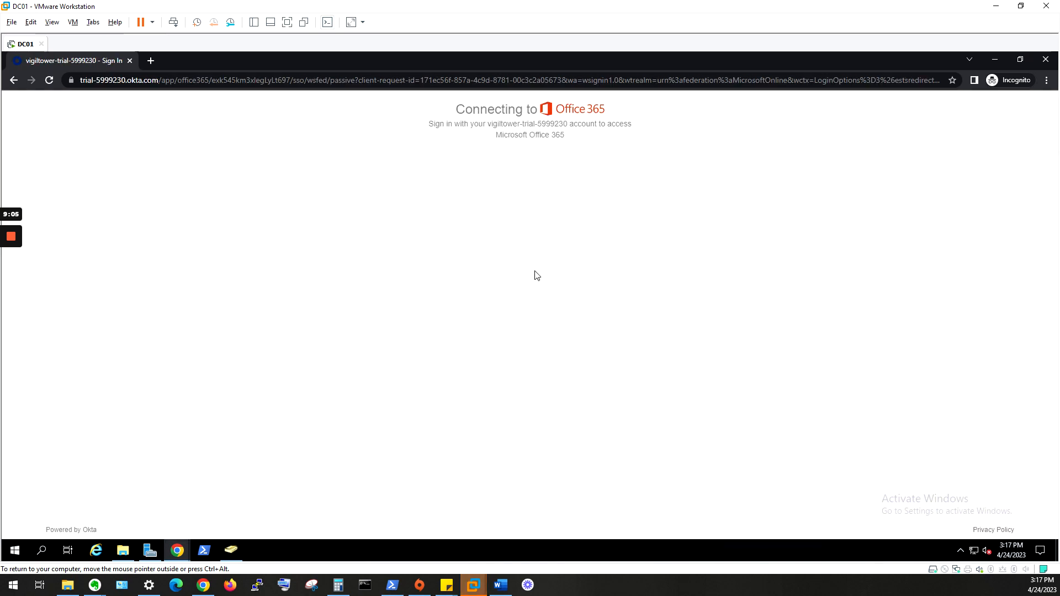
- Submit the Okta username and password, review Okta Verify setup, and return to sign-in
key(Return)
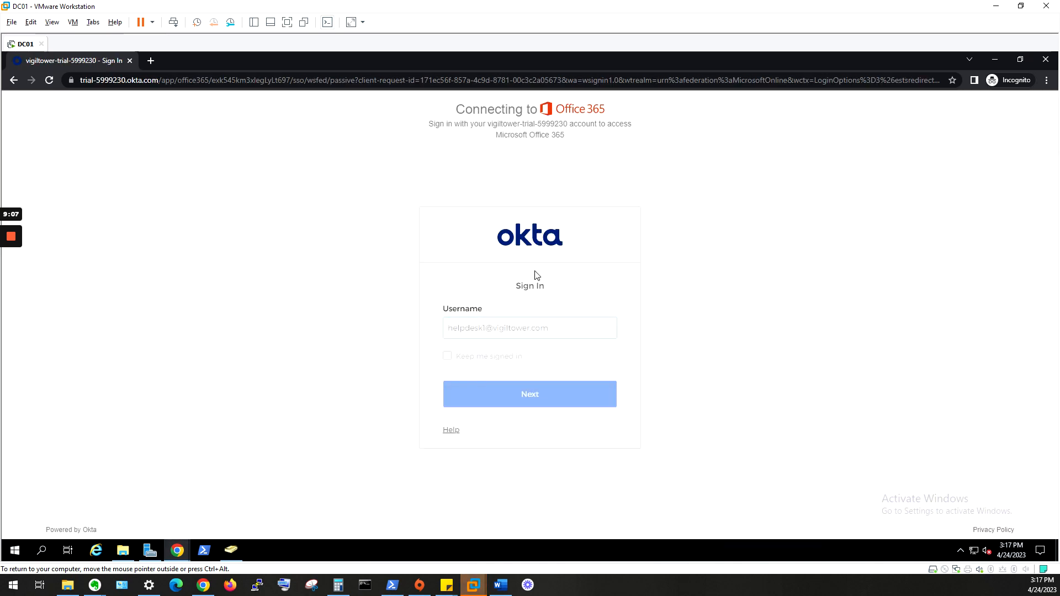
text(••••)
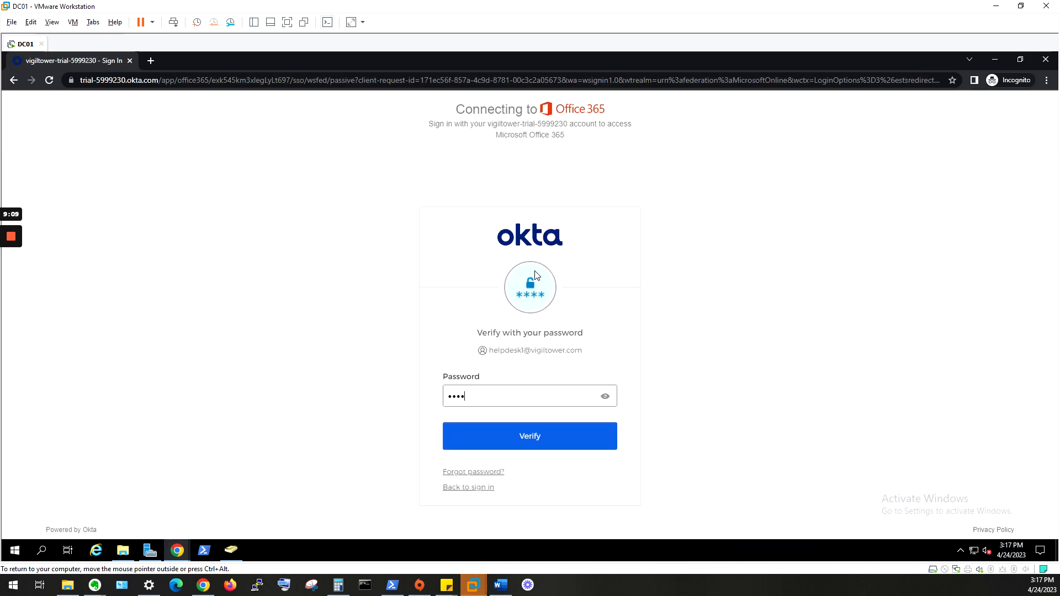
text(•••••)
key(Return)
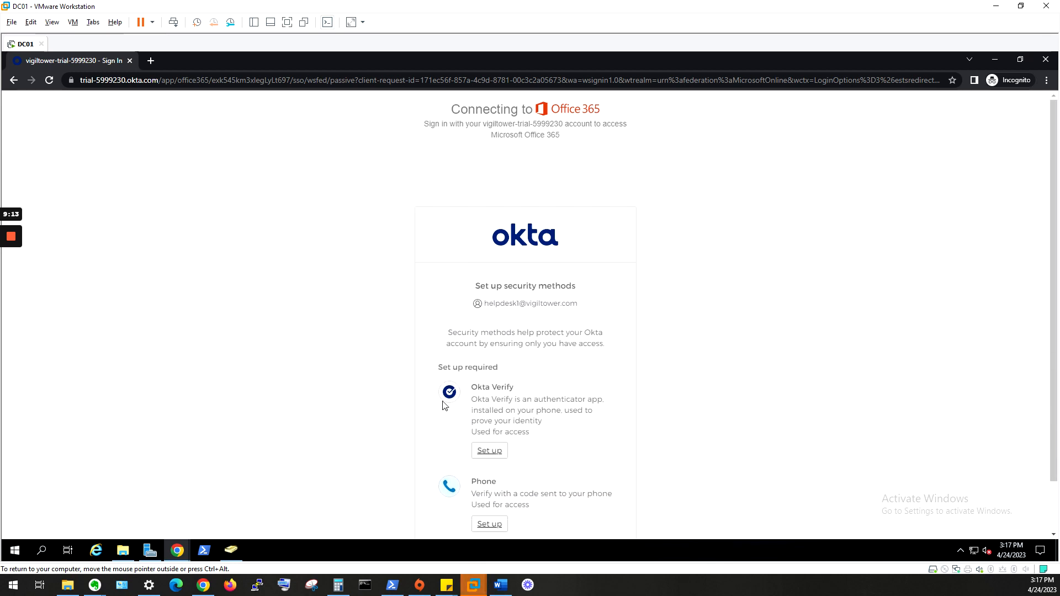
click(502, 451)
scroll(698, 349, down, 2)
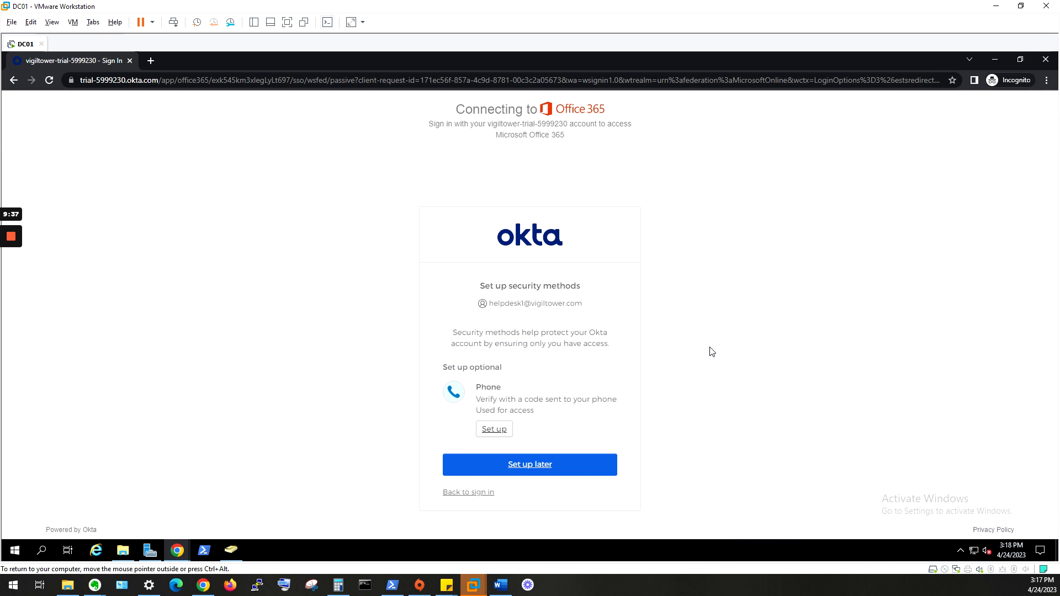
click(450, 493)
- Verify identity with an Okta Verify push notification and skip the optional secondary email
click(563, 402)
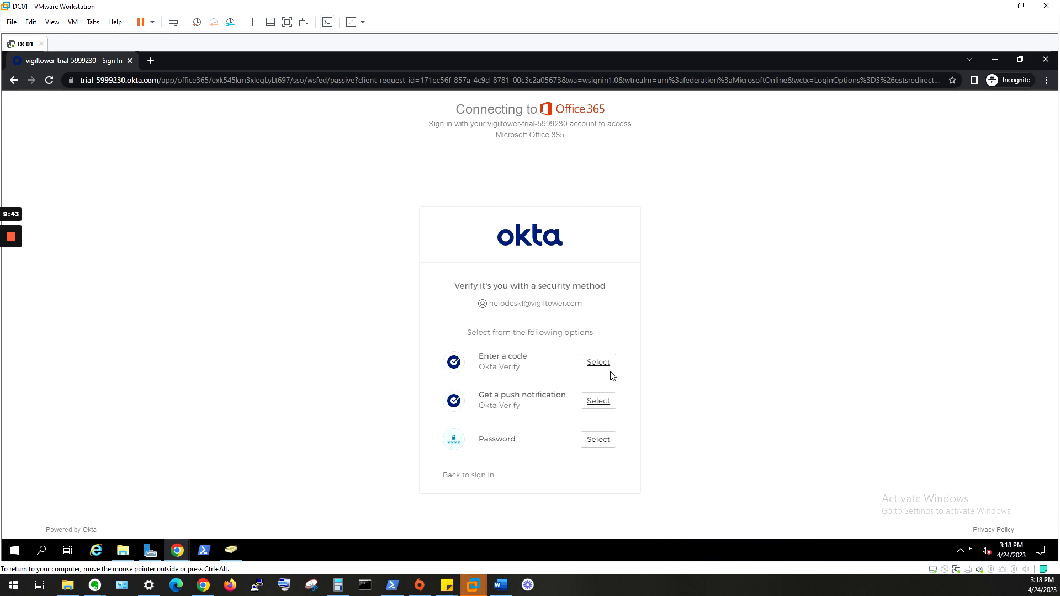
click(611, 402)
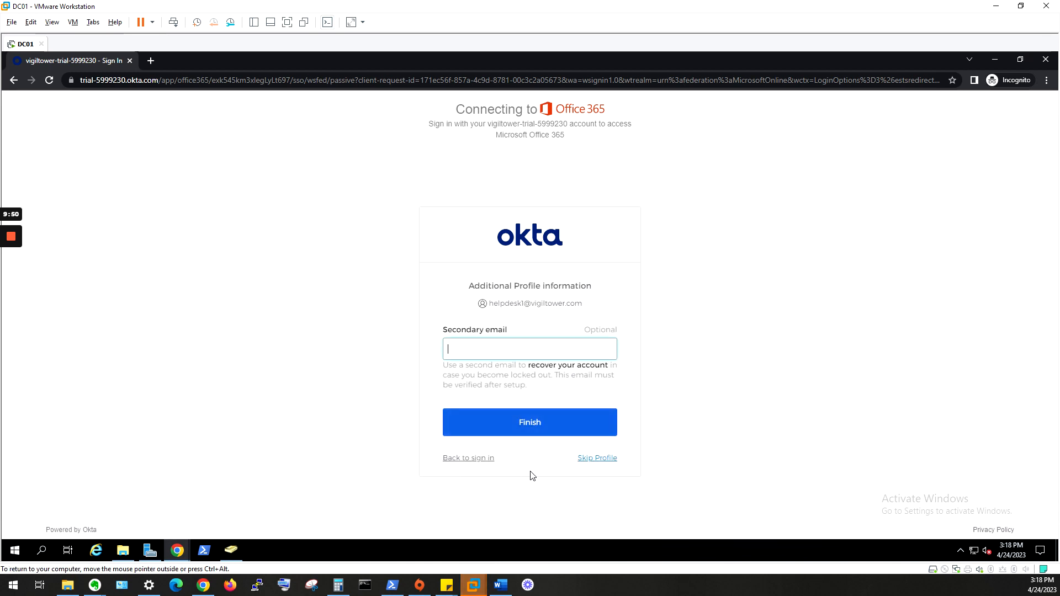
click(590, 462)
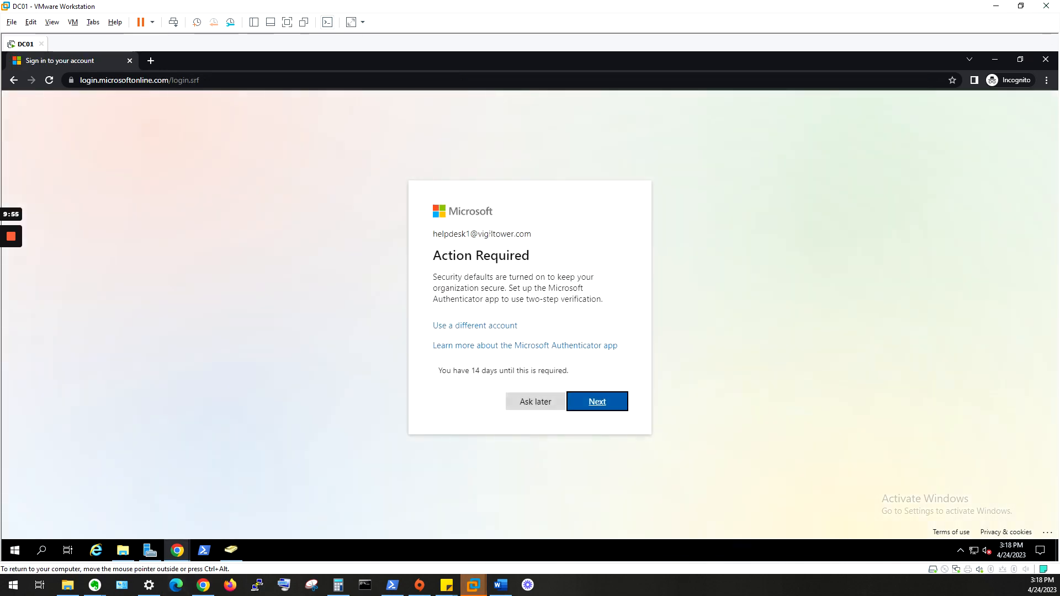
- Postpone Authenticator setup with Ask later, then bring the Evernote tutorial note to the front
click(551, 401)
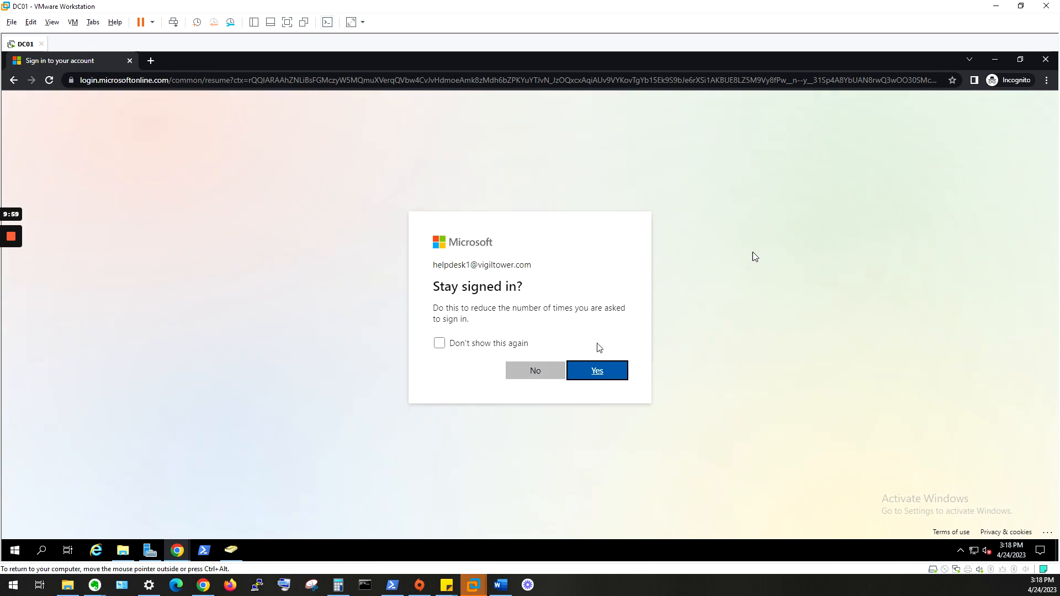
click(94, 585)
drag(598, 173, 698, 56)
scroll(800, 237, up, 5)
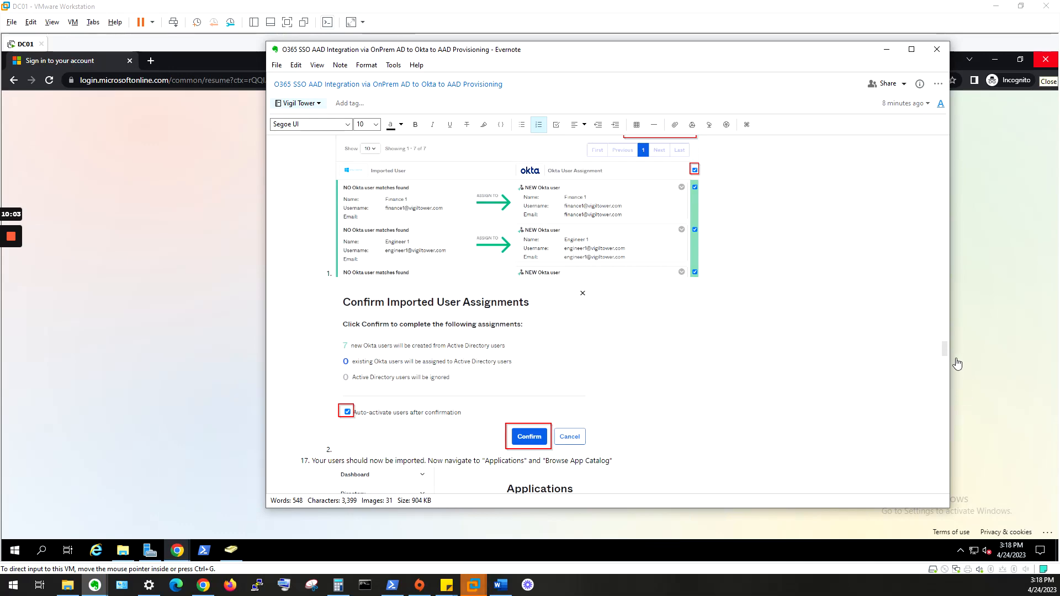
- Scroll down through the Evernote tutorial note to review the rest of the guide
drag(945, 351, 916, 125)
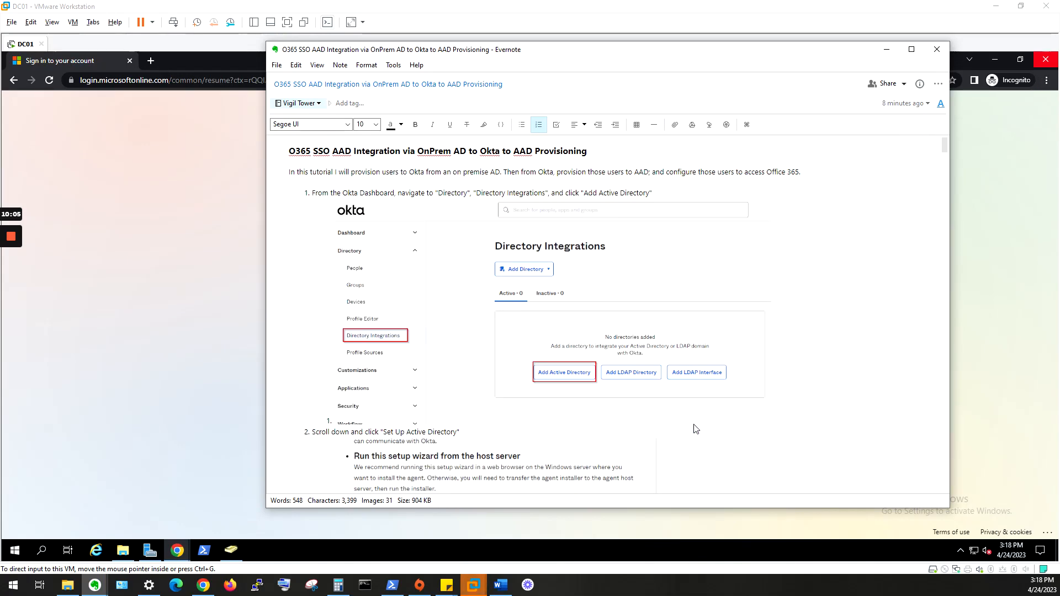
scroll(694, 429, down, 5)
scroll(695, 429, down, 15)
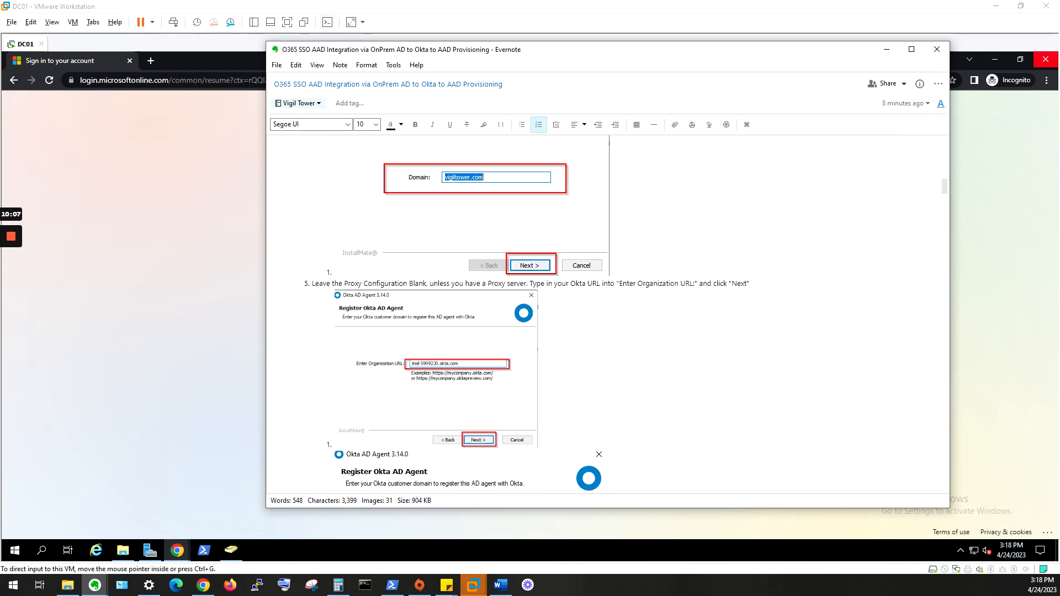
scroll(607, 315, down, 15)
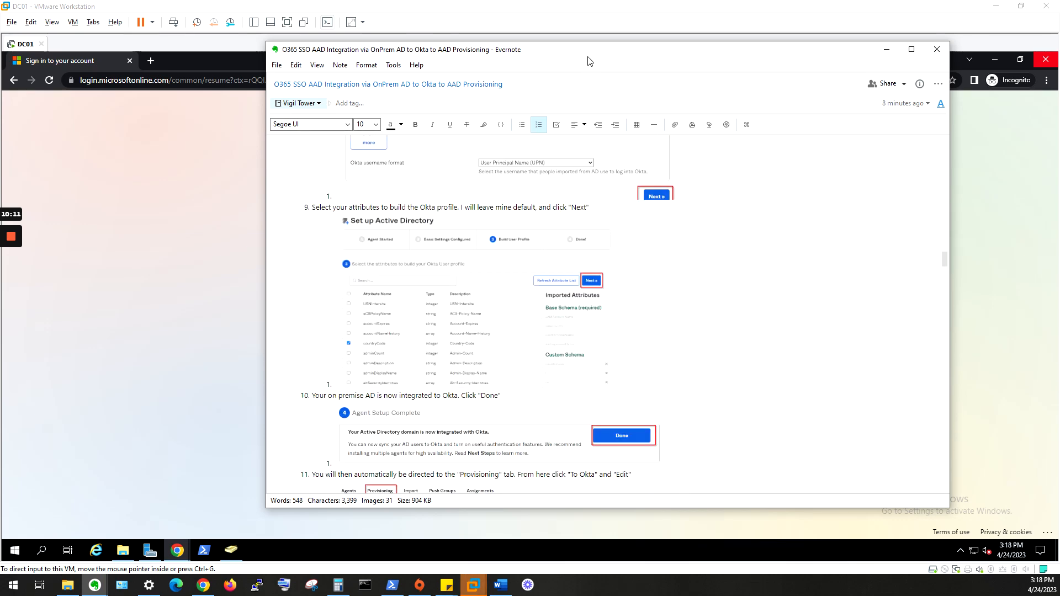
- Move the note aside and answer No to Microsoft 365's 'Stay signed in?' prompt in the VM browser
drag(590, 56, 555, 51)
click(127, 242)
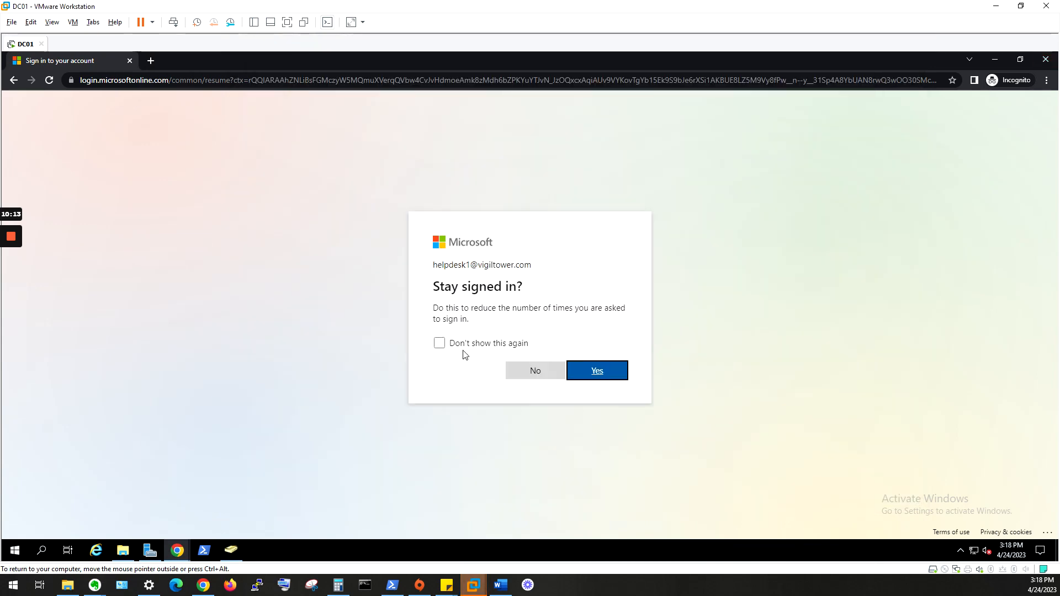
click(522, 375)
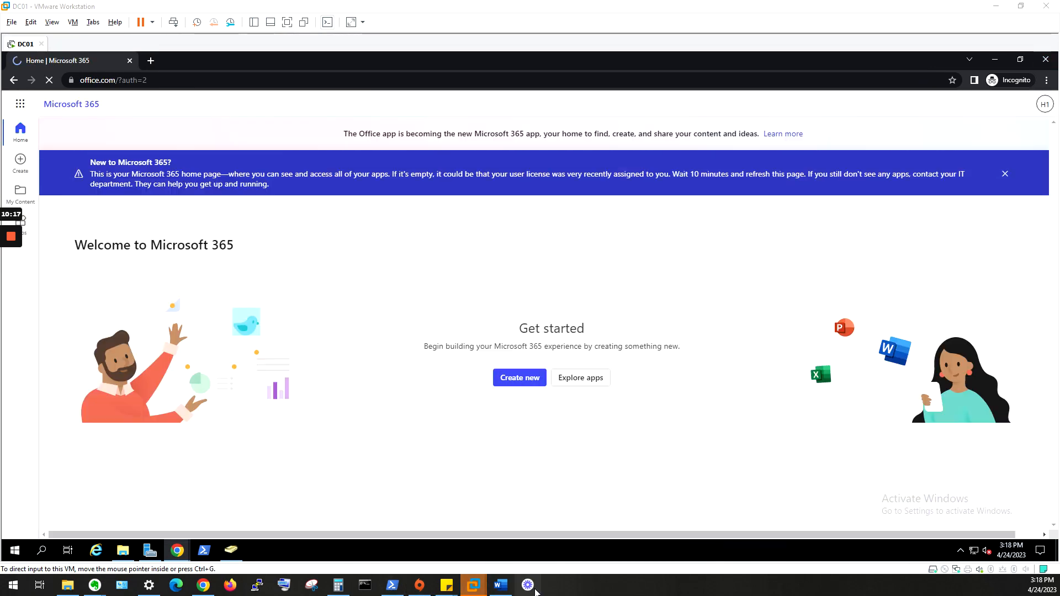